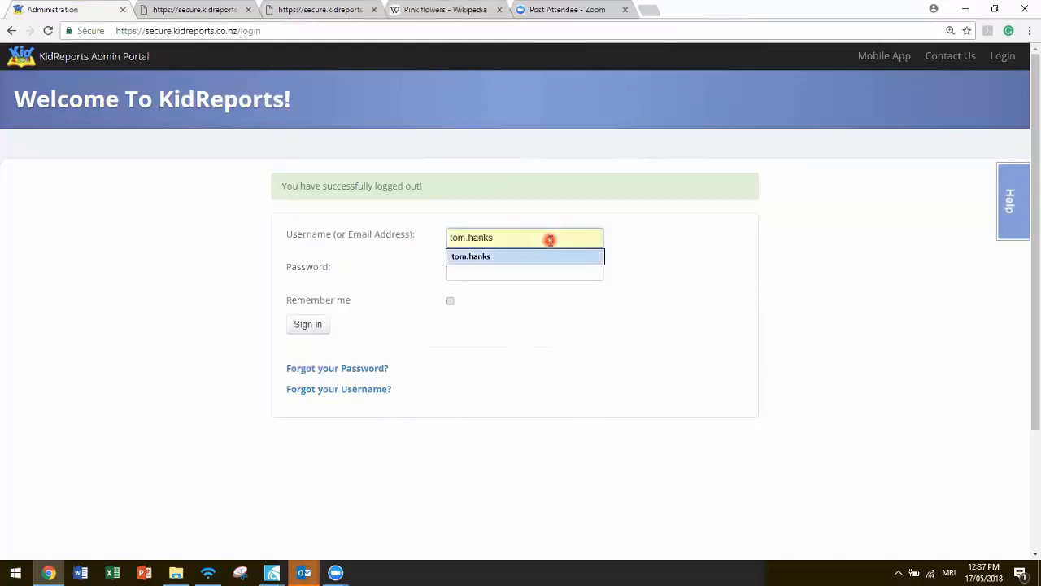
# Step: Sign in with the account password and open the form for creating a new learning story
pyautogui.write('••')
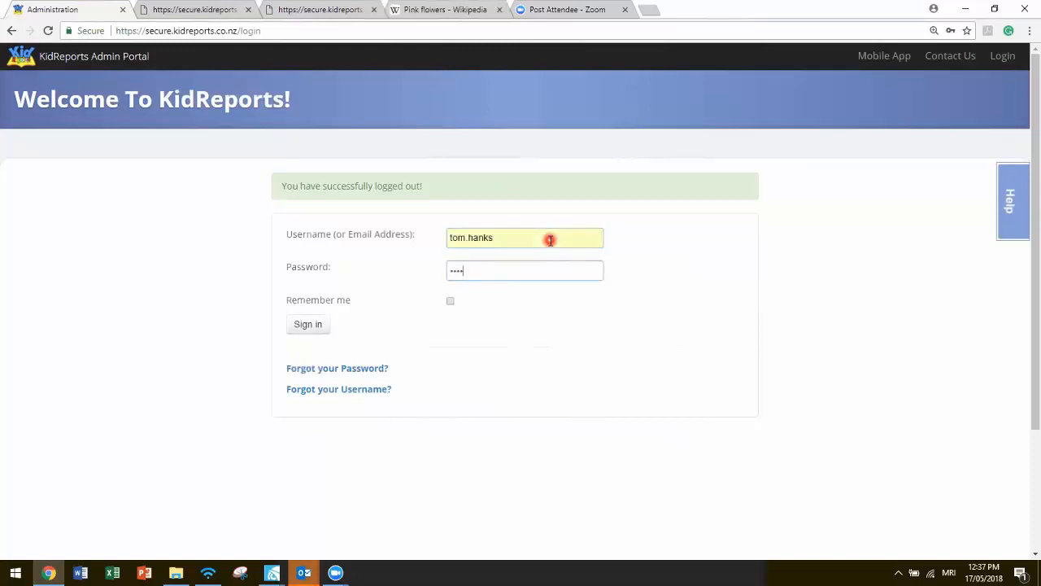
pyautogui.press('Return')
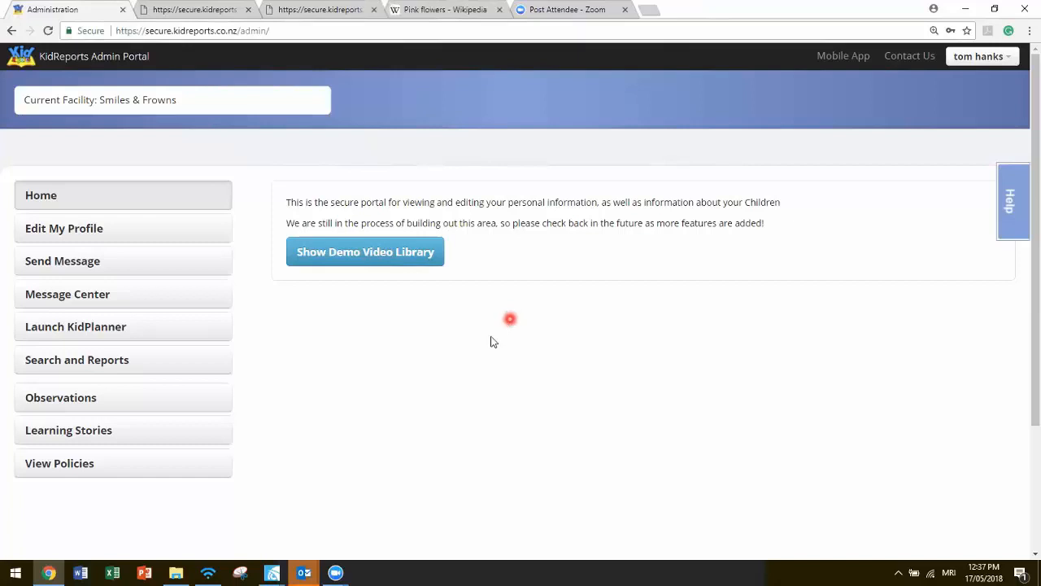
pyautogui.click(126, 431)
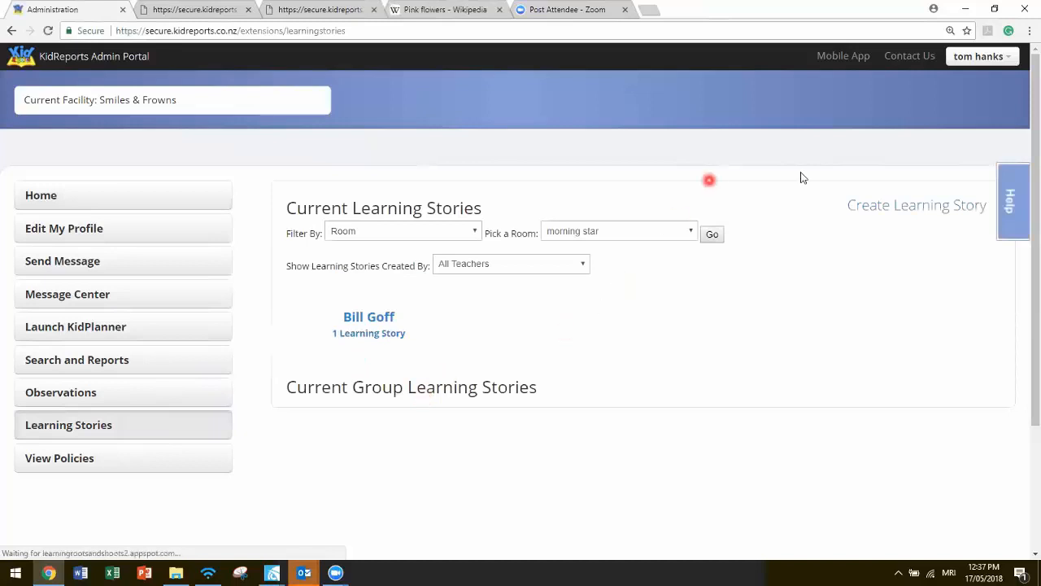
pyautogui.click(931, 210)
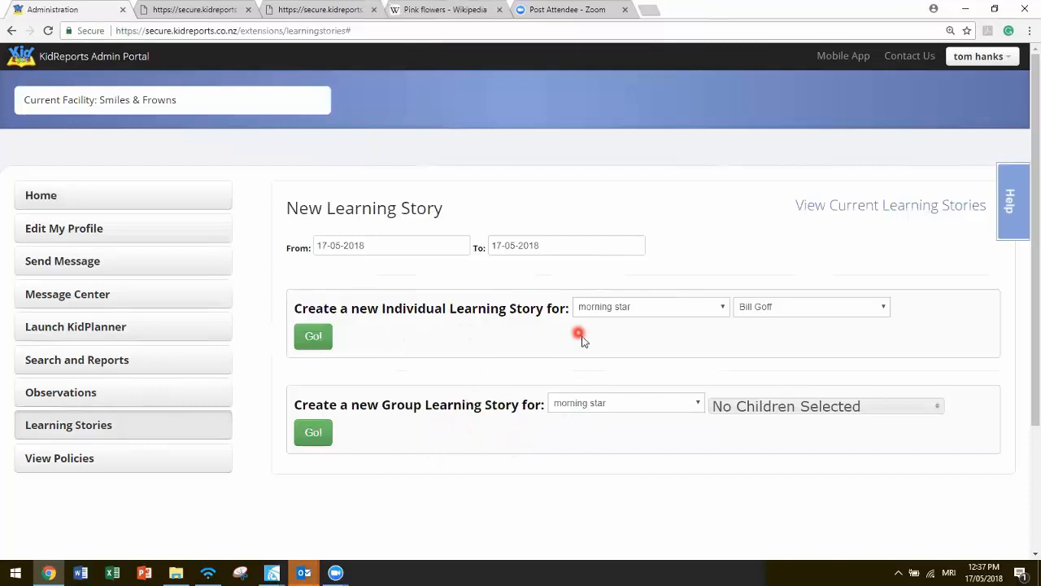
# Step: Start a new individual learning story for the first listed child in the morning star room
pyautogui.click(713, 312)
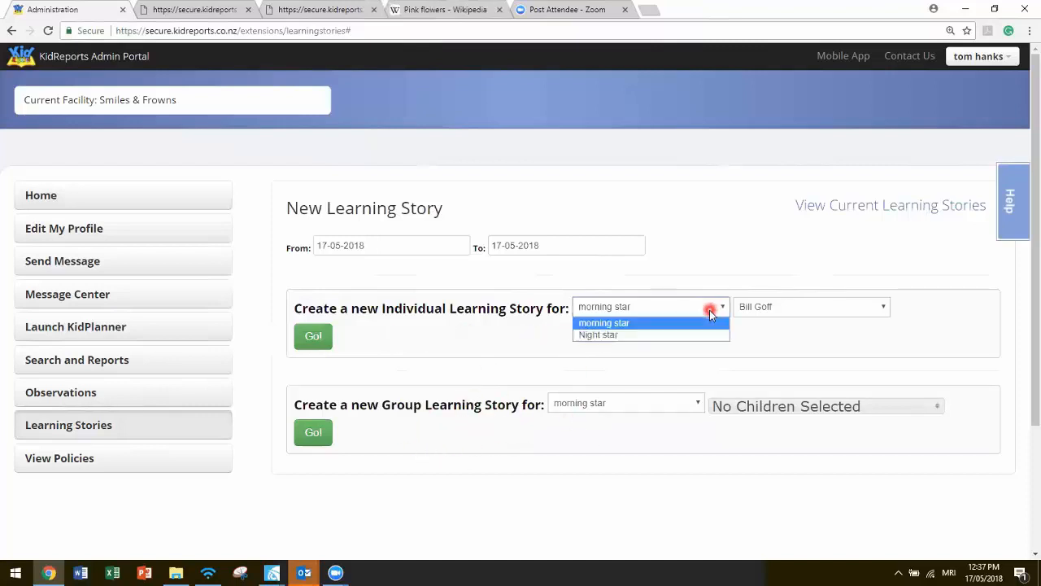
pyautogui.click(671, 325)
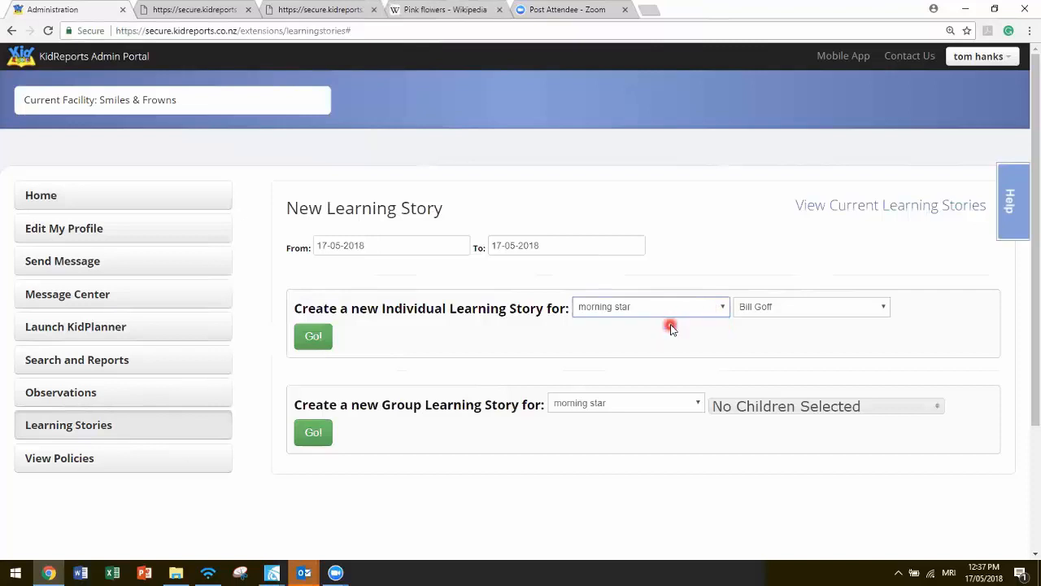
pyautogui.click(790, 308)
pyautogui.click(787, 322)
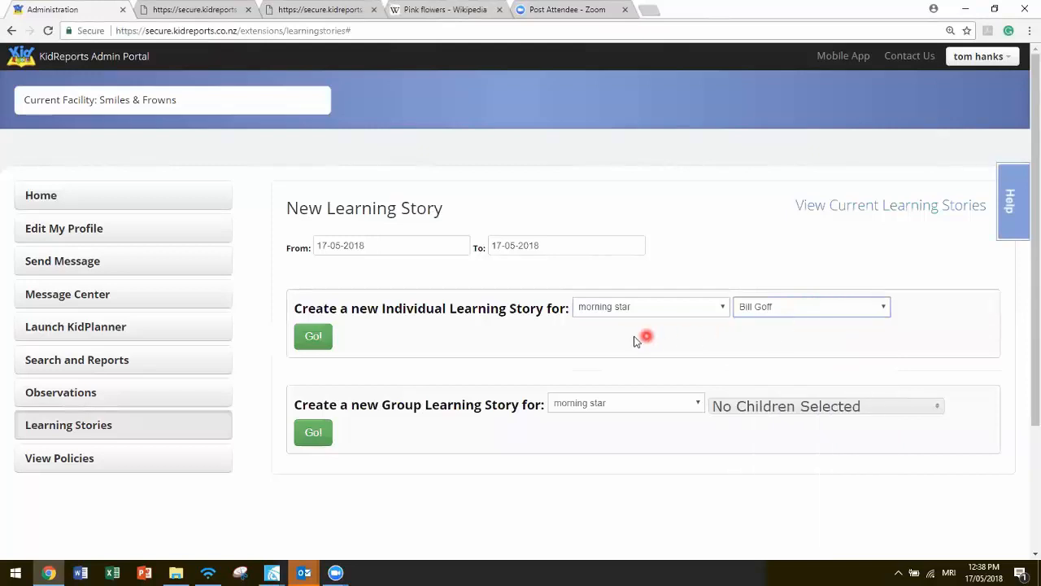
pyautogui.click(310, 341)
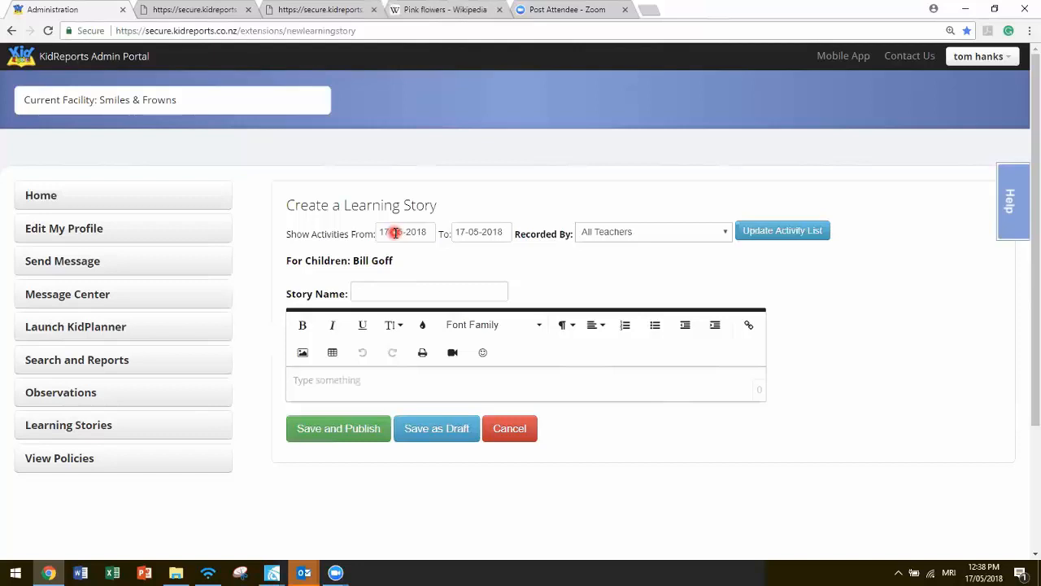
# Step: Set the story's activity start date to 07-05-2018 and update the activity list
pyautogui.click(396, 232)
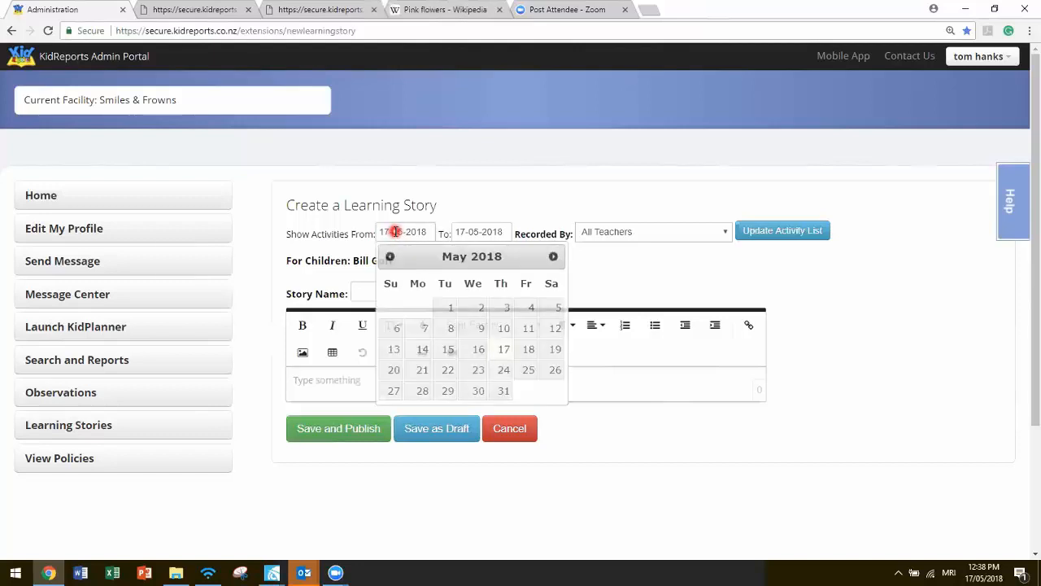
pyautogui.click(421, 330)
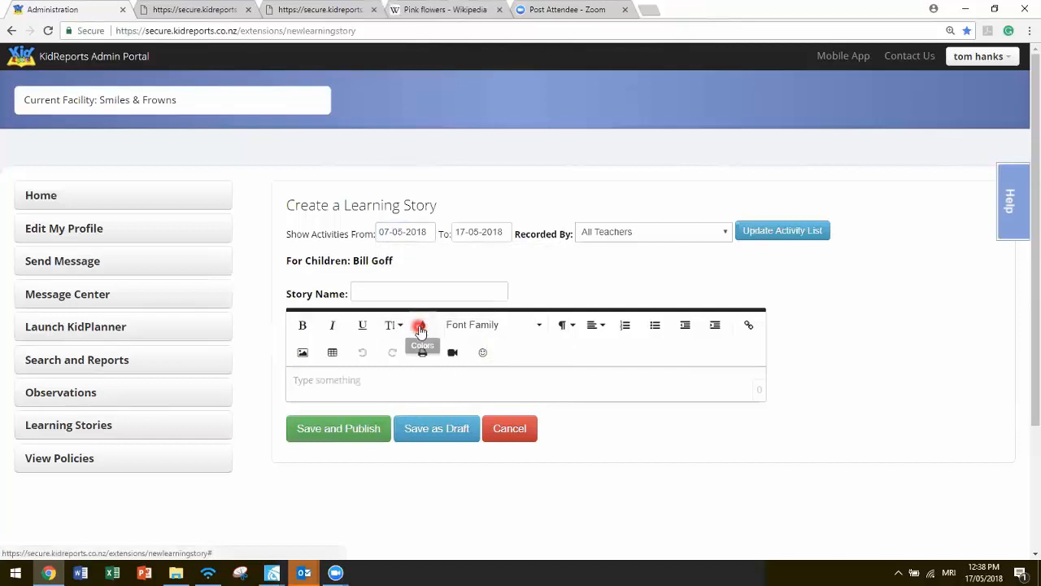
pyautogui.click(796, 234)
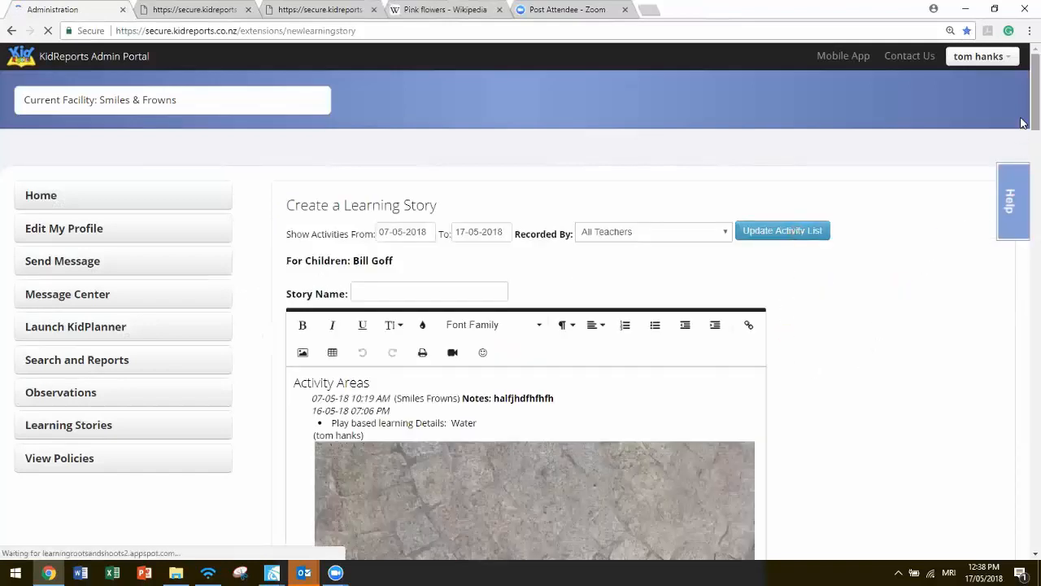
# Step: Review the activities imported into the learning story and compare them with the Observations categories on the child's dashboard
pyautogui.scroll(-2, 1023, 157)
pyautogui.scroll(-10, 1023, 156)
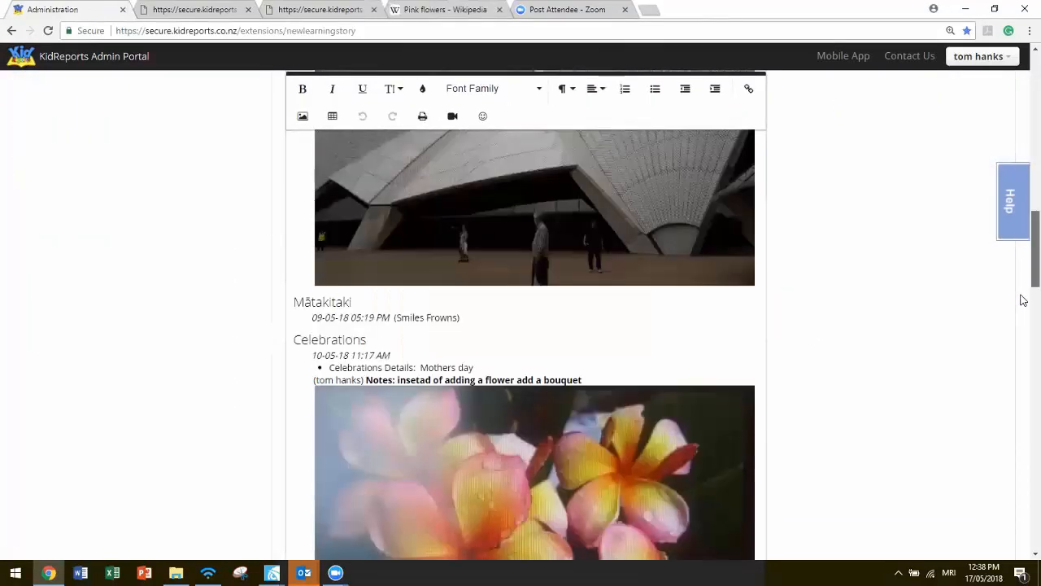
pyautogui.moveTo(1024, 361); pyautogui.dragTo(1023, 91)
pyautogui.click(623, 182)
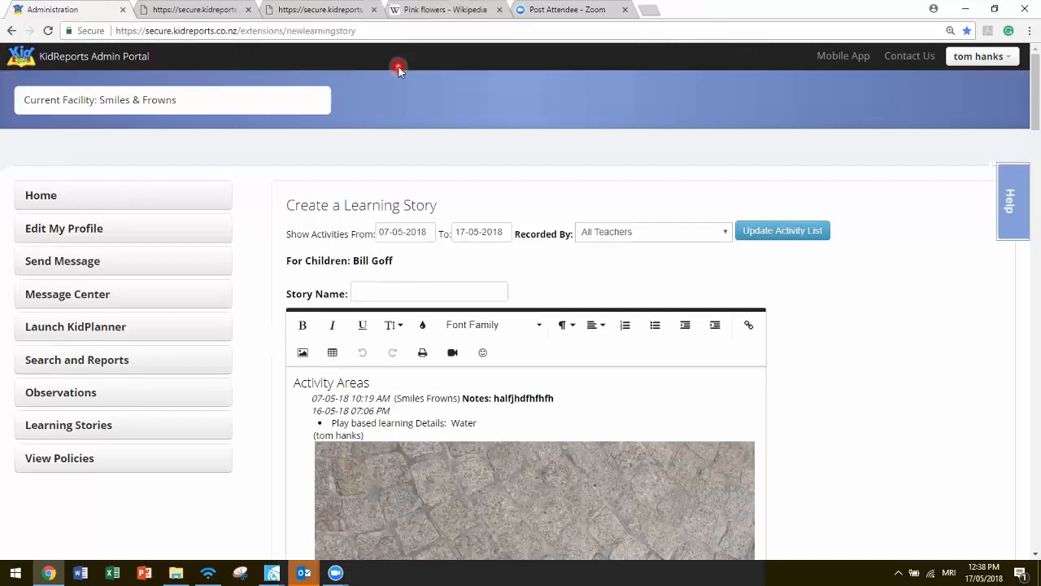
pyautogui.click(197, 13)
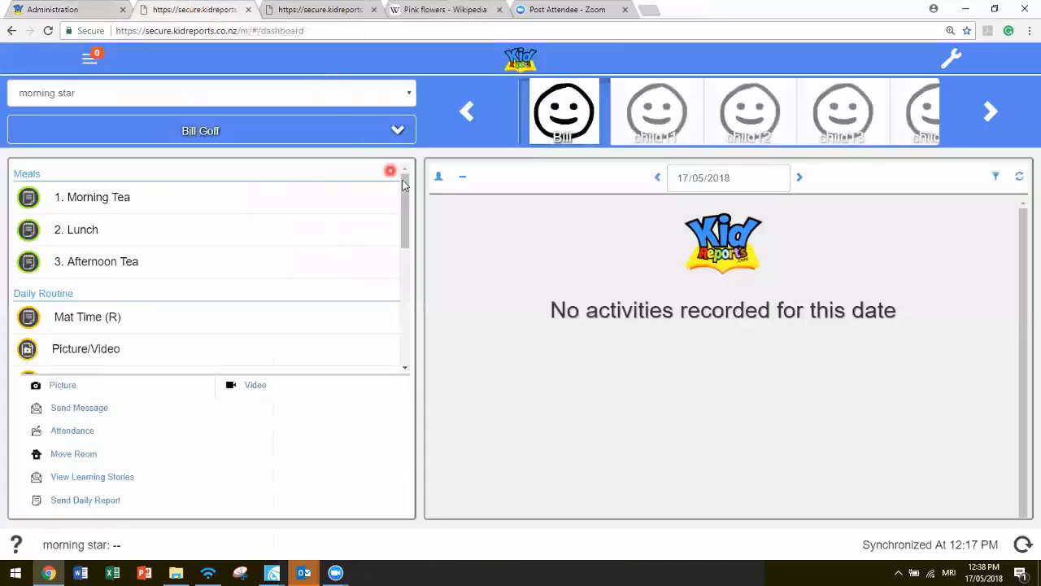
pyautogui.moveTo(406, 184); pyautogui.dragTo(396, 294)
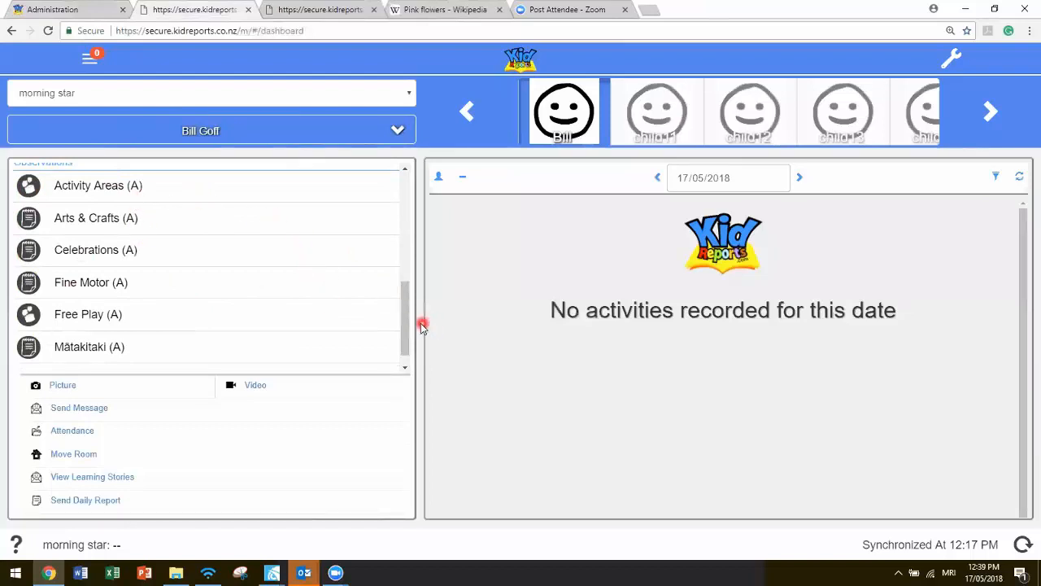
pyautogui.moveTo(409, 325); pyautogui.dragTo(407, 290)
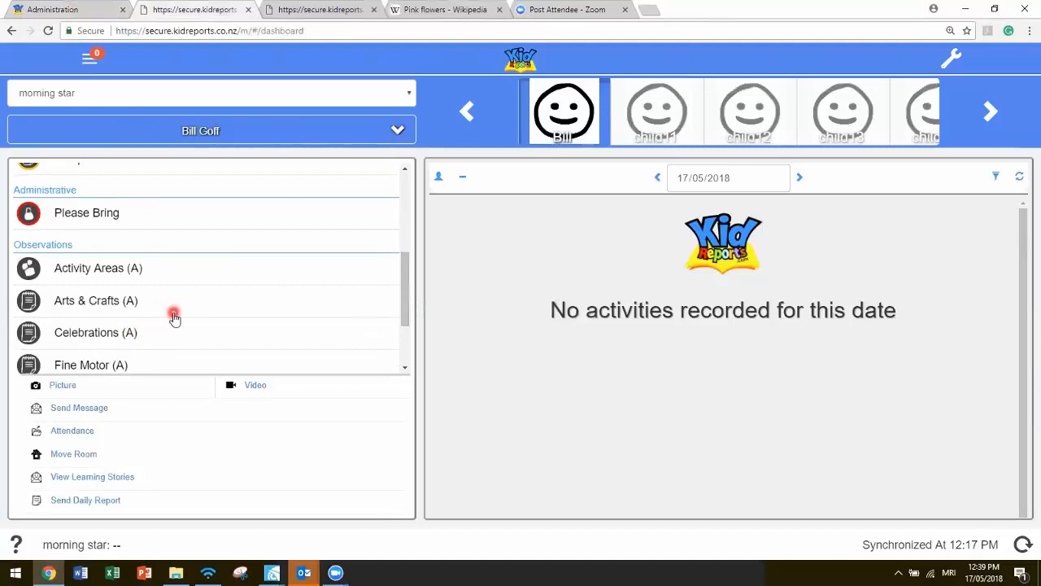
pyautogui.click(65, 10)
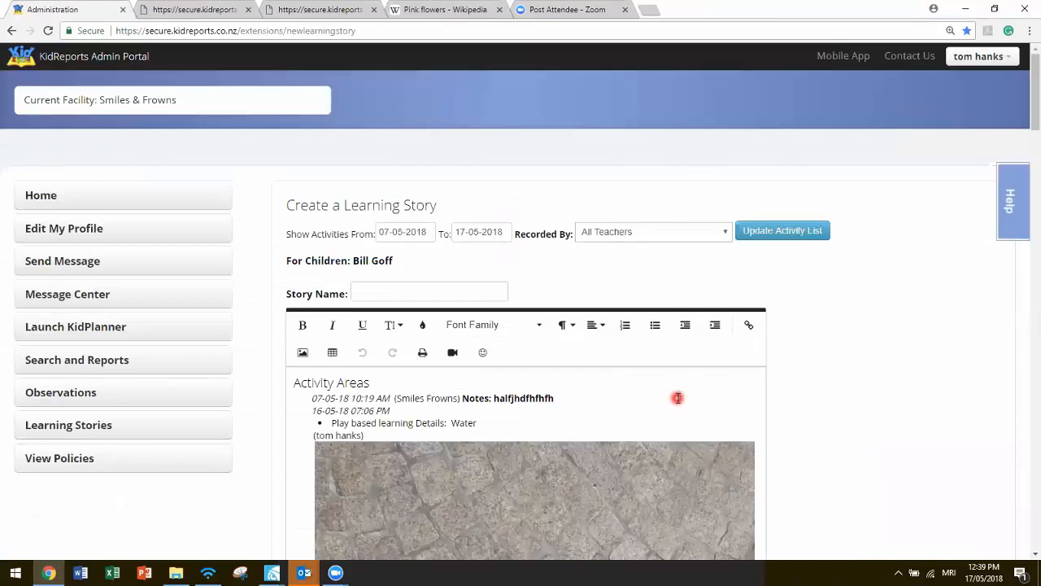
pyautogui.click(195, 9)
pyautogui.moveTo(405, 293); pyautogui.dragTo(402, 214)
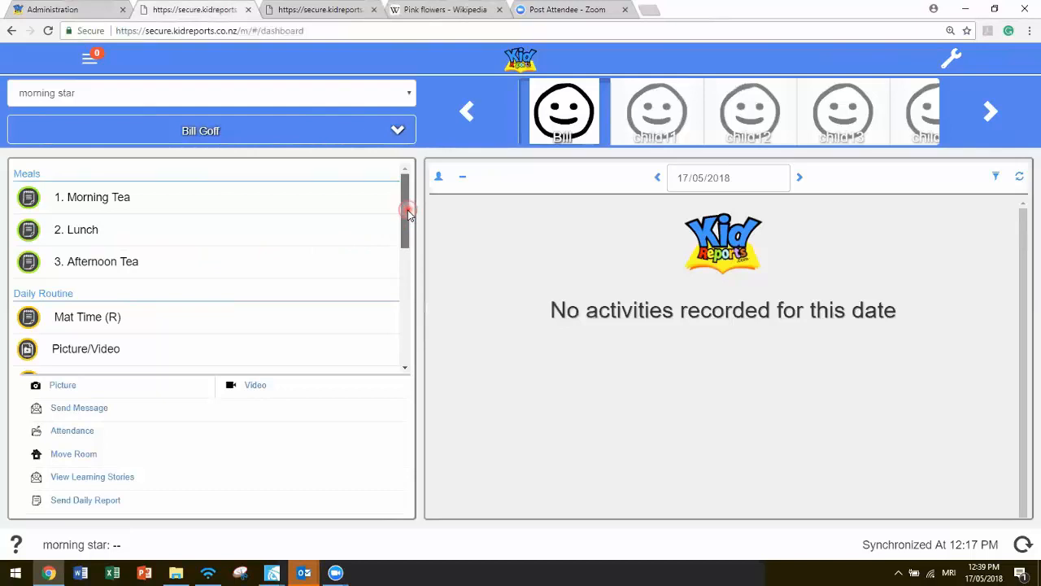
pyautogui.moveTo(409, 218); pyautogui.dragTo(402, 290)
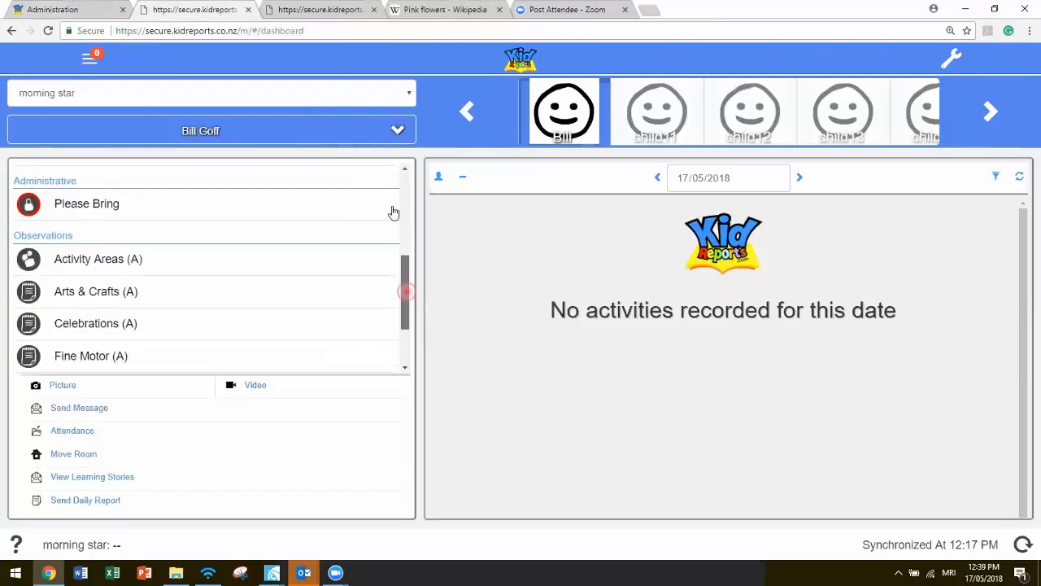
# Step: View the Child Event activity list for a morning star child in the mobile layout, using a smaller browser window
pyautogui.click(337, 11)
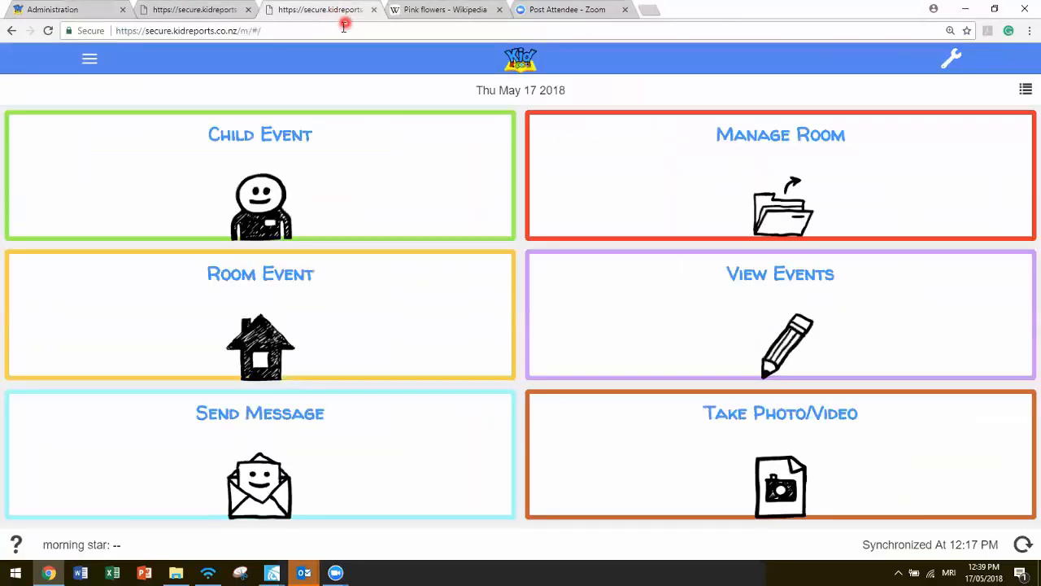
pyautogui.click(717, 14)
pyautogui.doubleClick(717, 17)
pyautogui.click(374, 186)
pyautogui.click(249, 159)
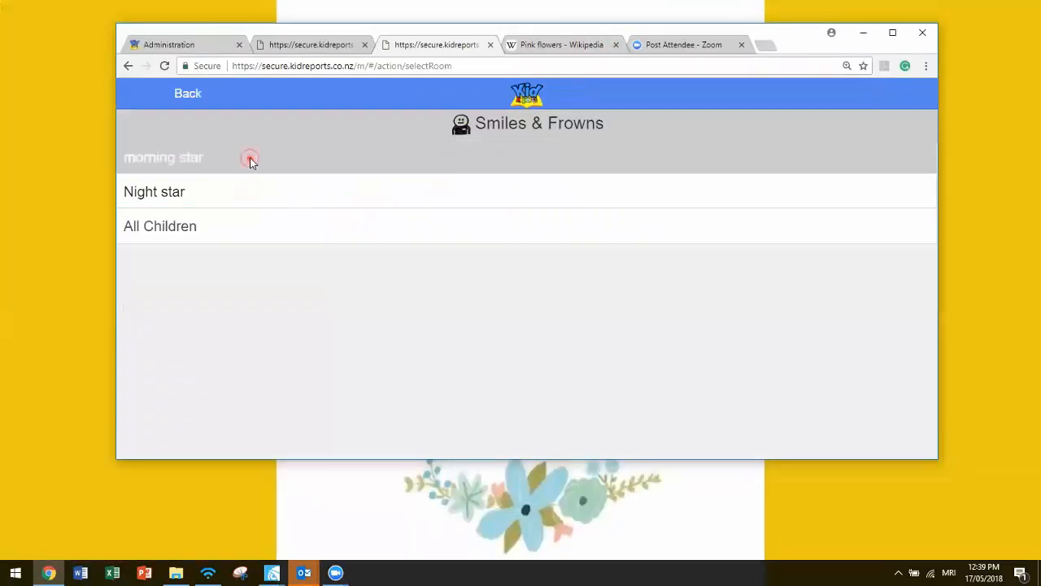
pyautogui.click(374, 244)
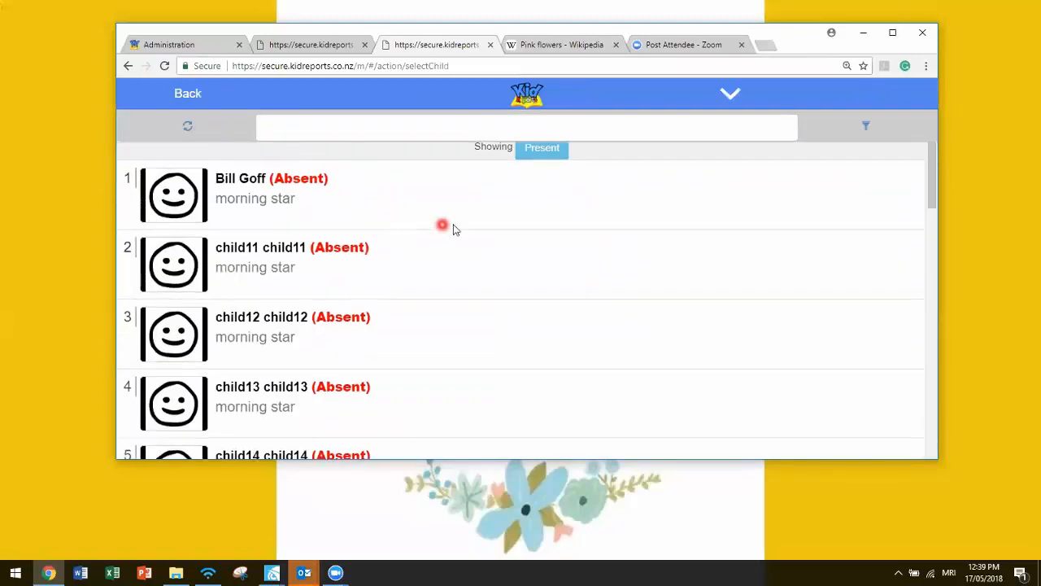
pyautogui.scroll(-3, 418, 288)
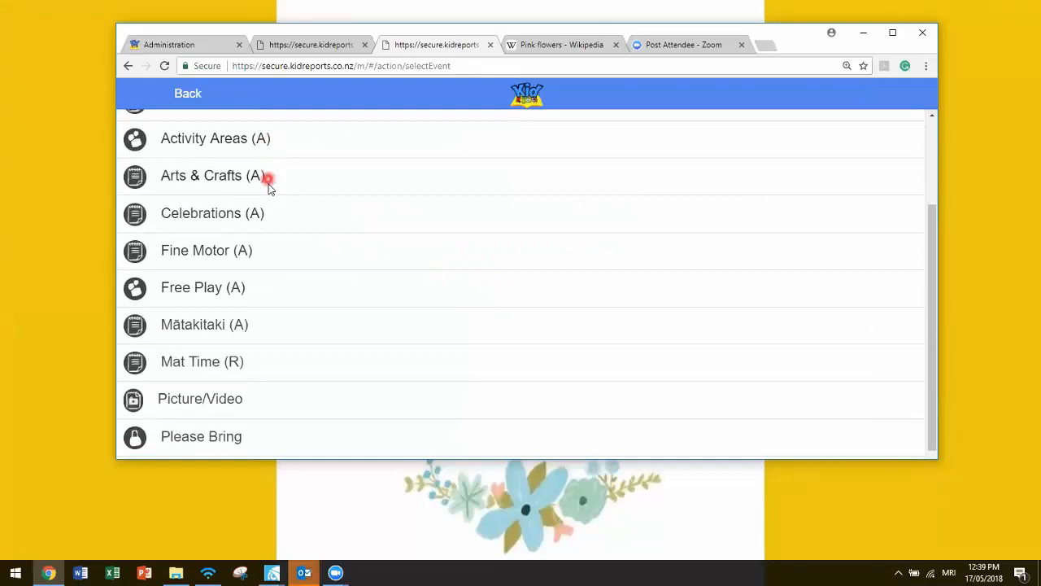
pyautogui.doubleClick(781, 28)
# Step: On the dashboard, examine the Activity Areas entry for the first child, including its activity options and notes, and close it
pyautogui.click(90, 10)
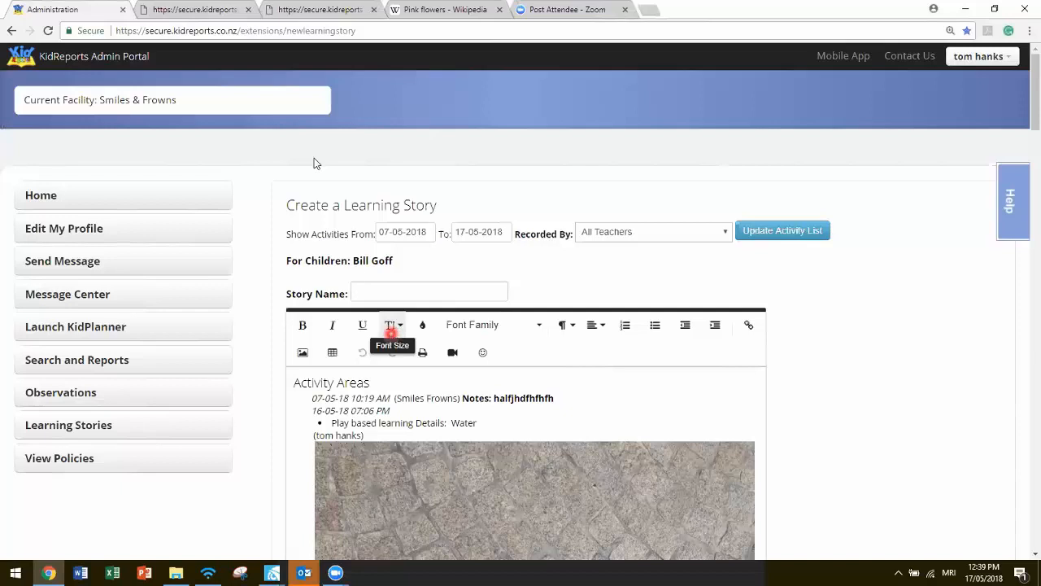
pyautogui.click(214, 12)
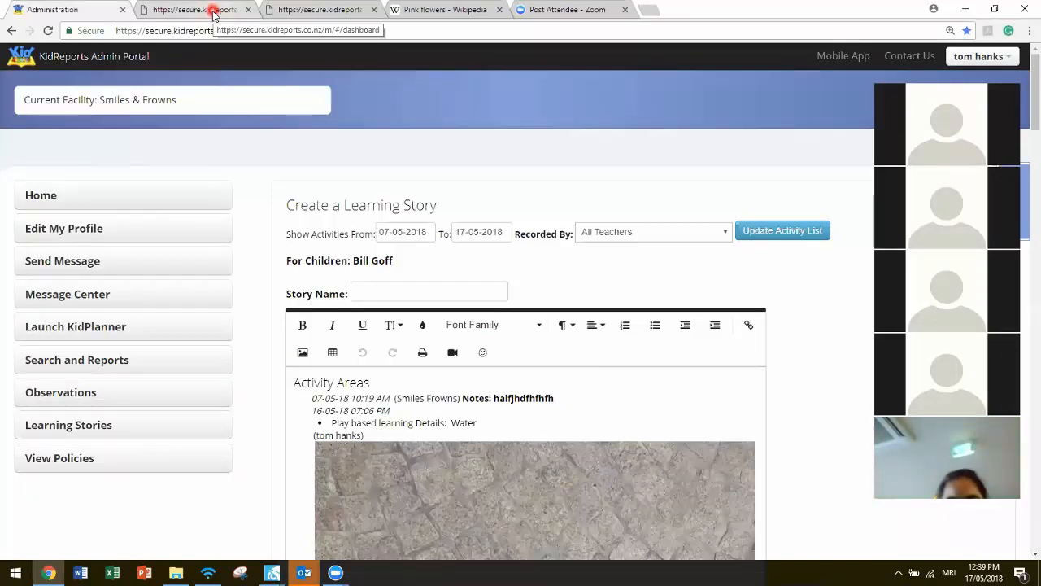
pyautogui.click(216, 10)
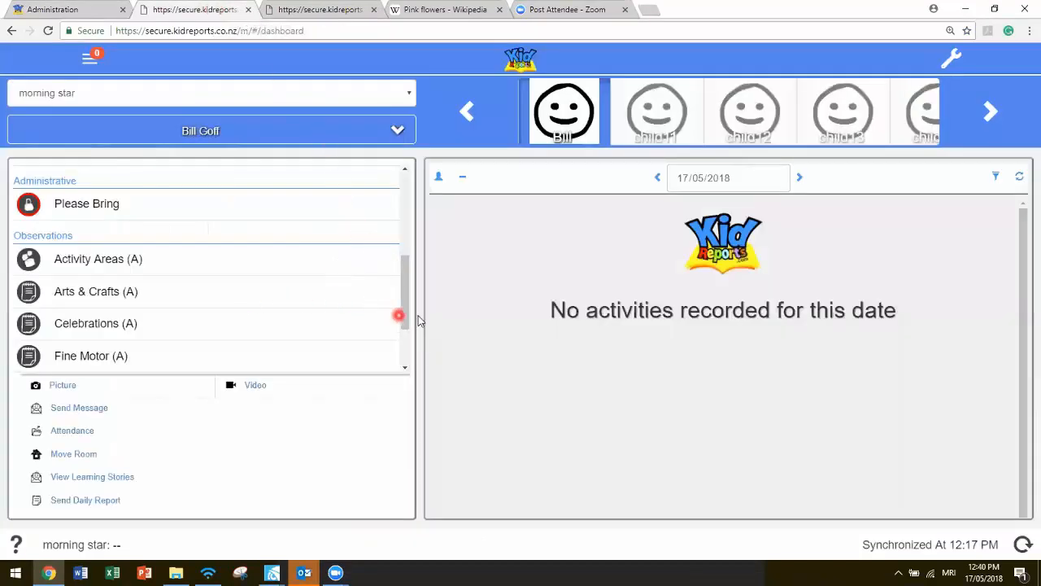
pyautogui.moveTo(405, 311); pyautogui.dragTo(404, 318)
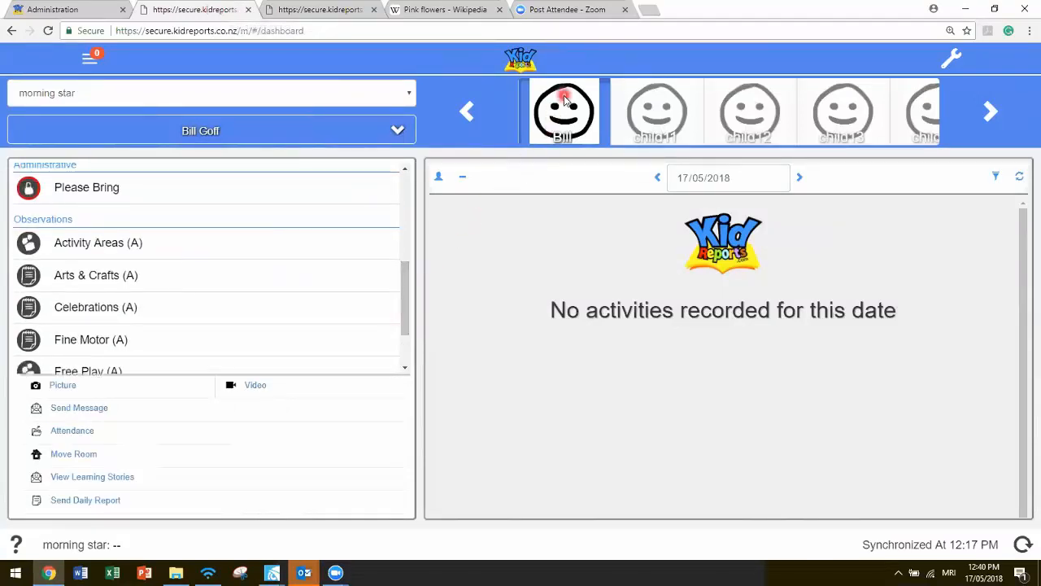
pyautogui.click(216, 249)
pyautogui.scroll(-9, 502, 275)
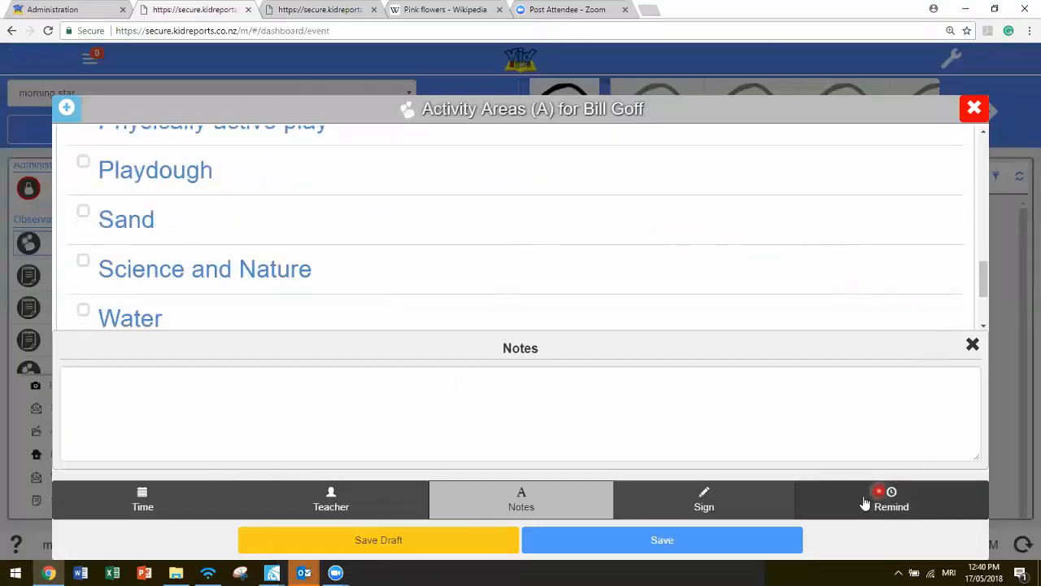
pyautogui.click(822, 528)
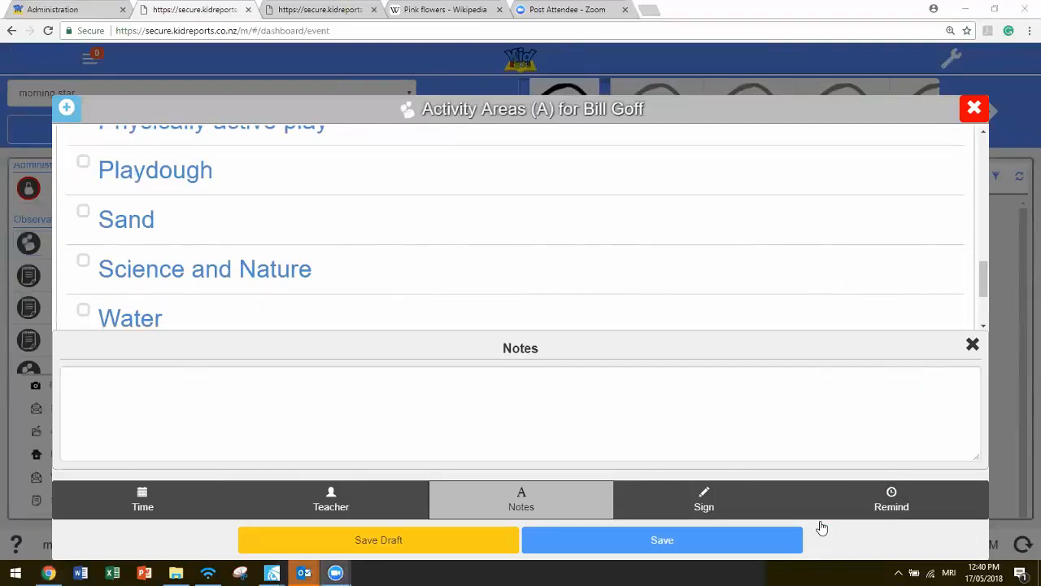
pyautogui.click(643, 548)
pyautogui.click(975, 112)
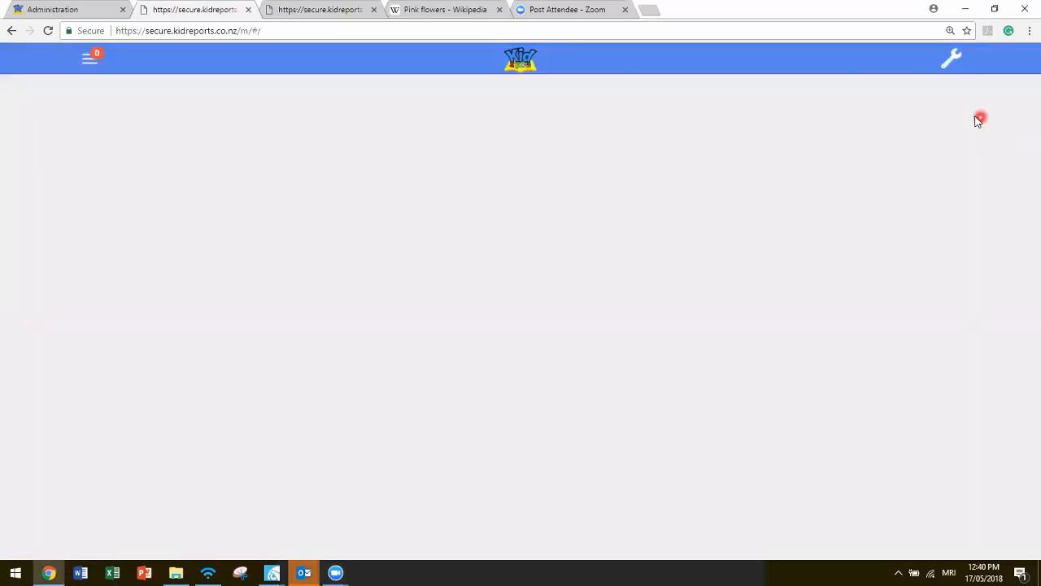
# Step: Return to the learning story and delete the plaque photo and the shell-roofed building photo from the Activity Areas section
pyautogui.click(53, 11)
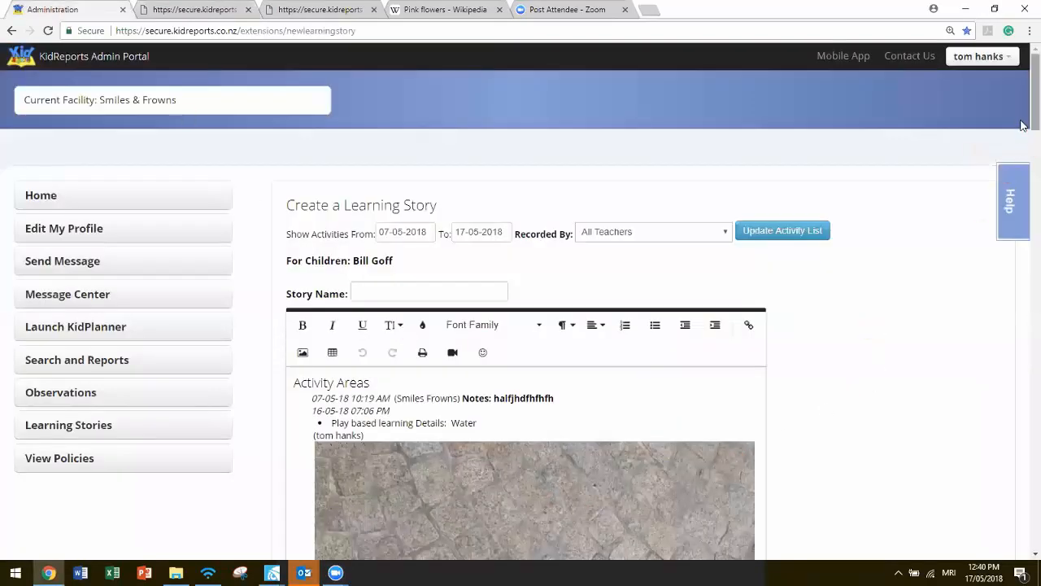
pyautogui.scroll(-2, 1023, 126)
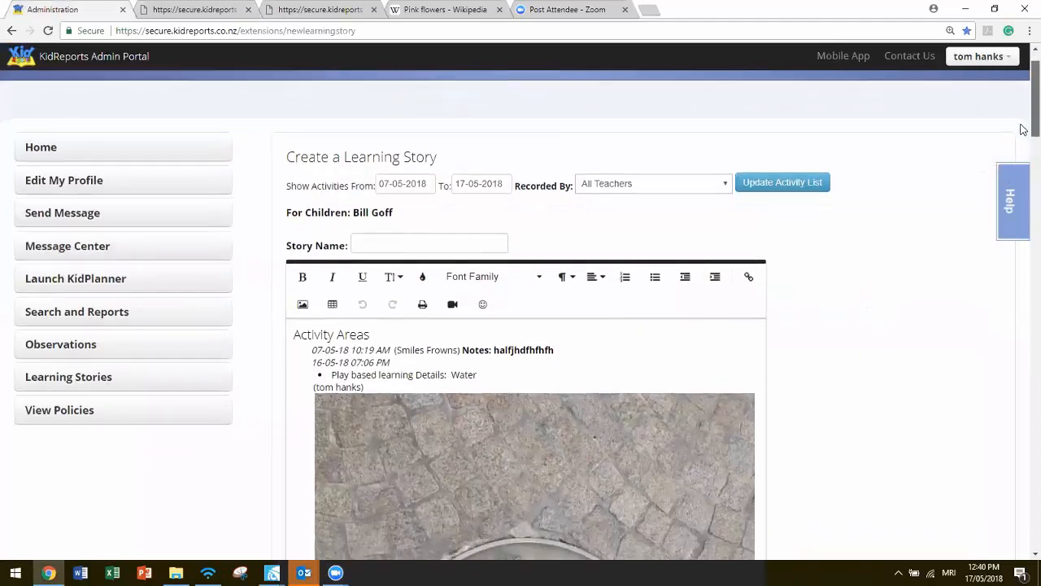
pyautogui.scroll(-3, 1022, 134)
pyautogui.scroll(-2, 1022, 152)
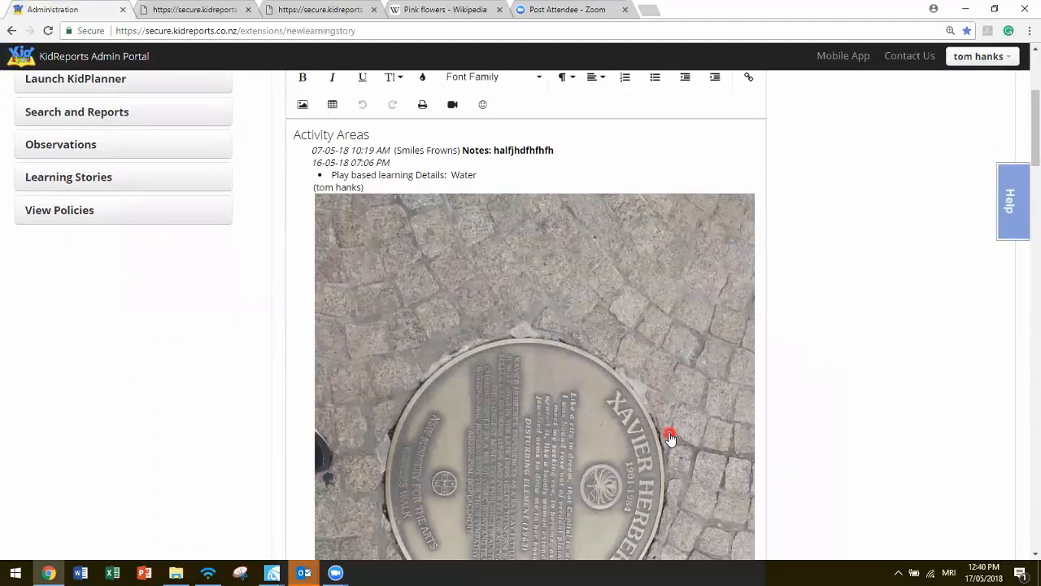
pyautogui.click(623, 397)
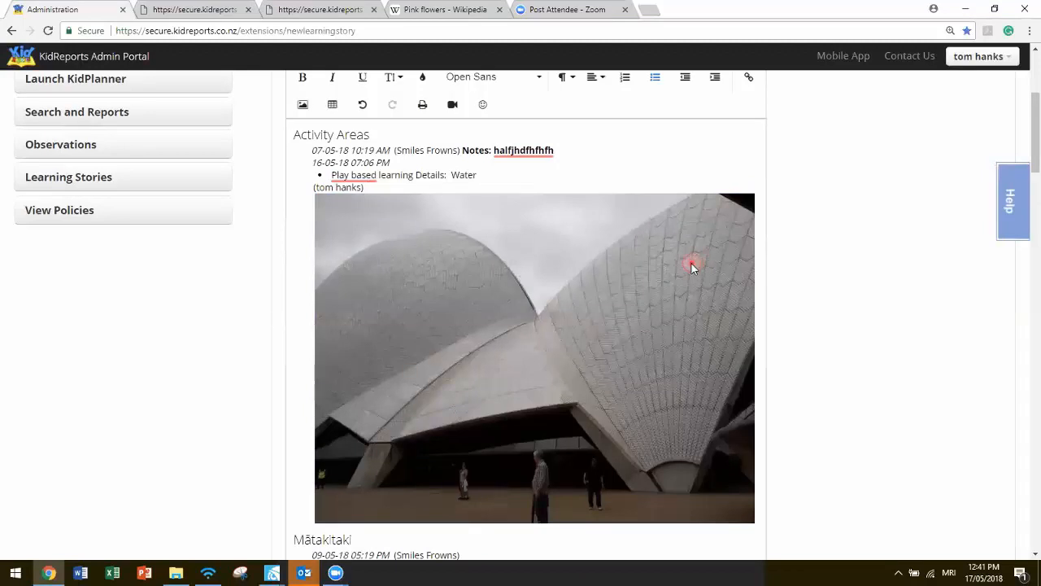
pyautogui.click(693, 268)
pyautogui.press('Delete')
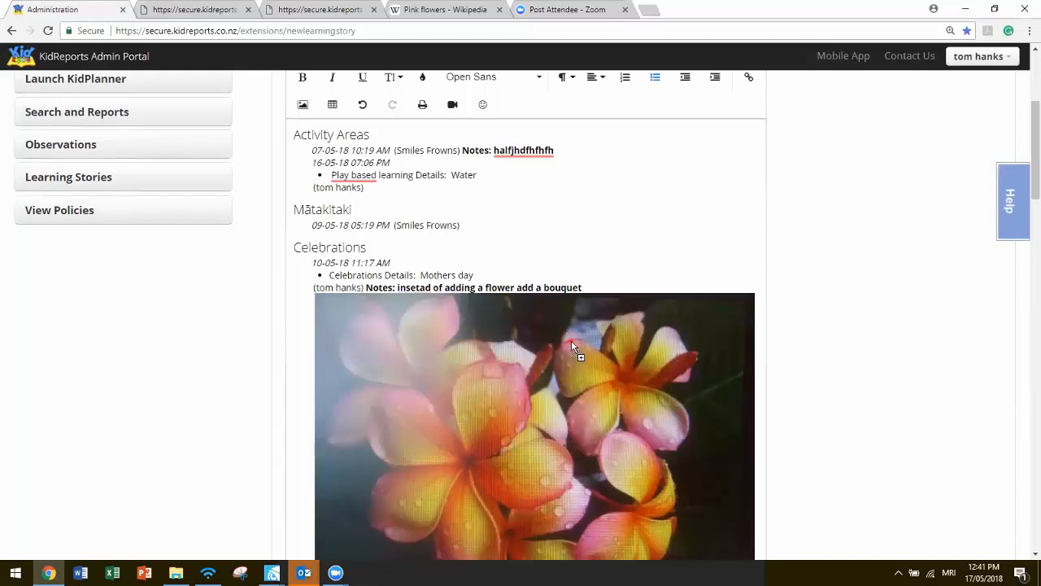
# Step: Move the yellow-pink flower photo from Celebrations to the start of the story, before the Activity Areas heading, and shrink it to a thumbnail
pyautogui.click(608, 279)
pyautogui.moveTo(604, 293); pyautogui.dragTo(396, 246)
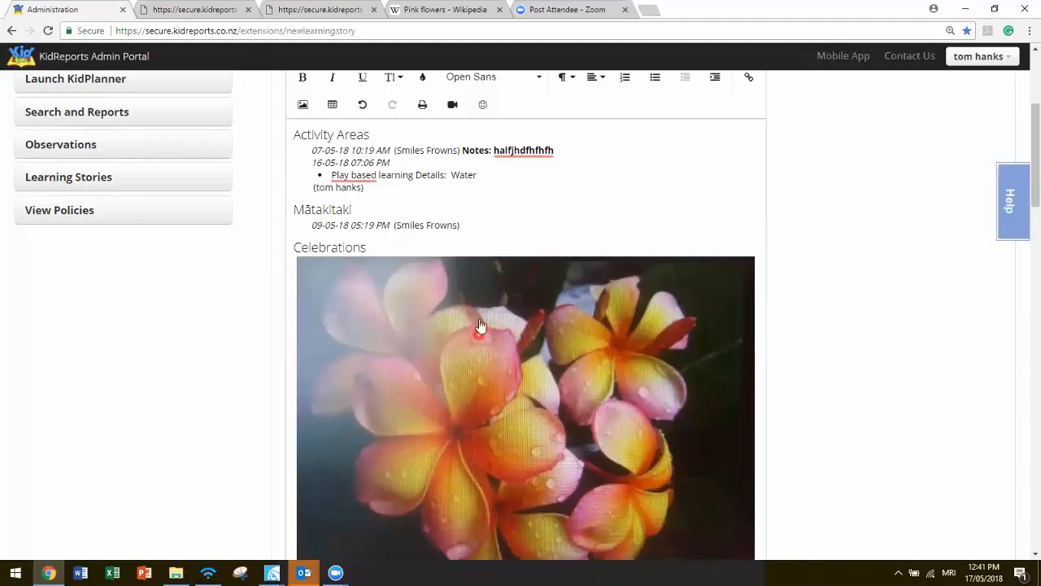
pyautogui.moveTo(426, 286); pyautogui.dragTo(451, 177)
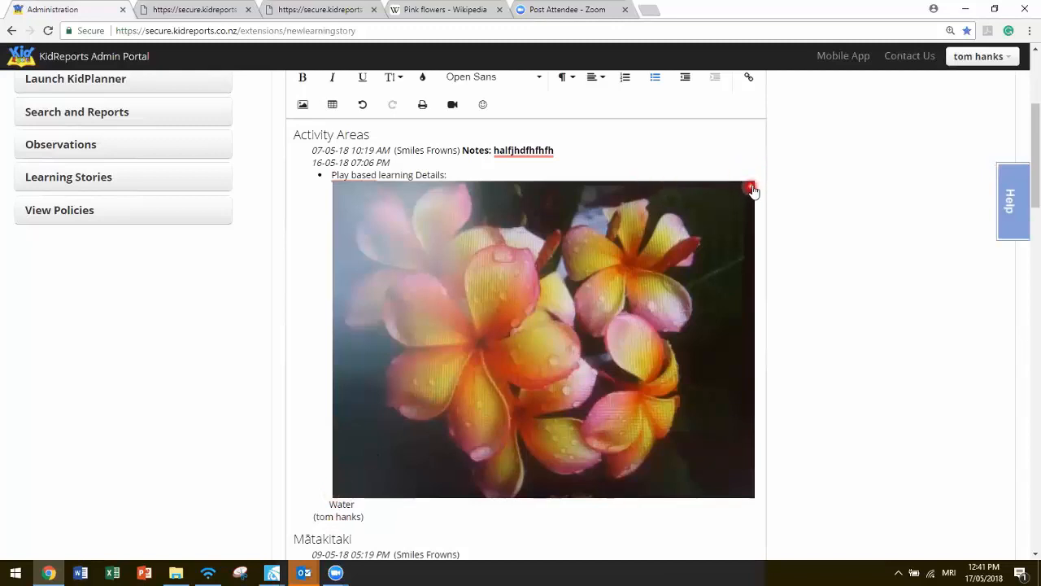
pyautogui.click(725, 209)
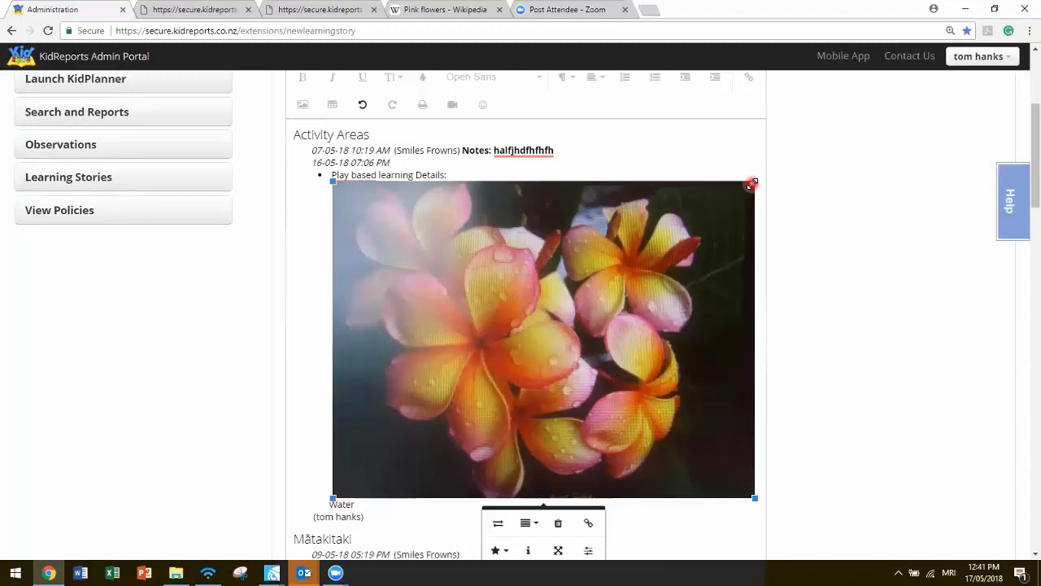
pyautogui.moveTo(752, 184); pyautogui.dragTo(297, 134)
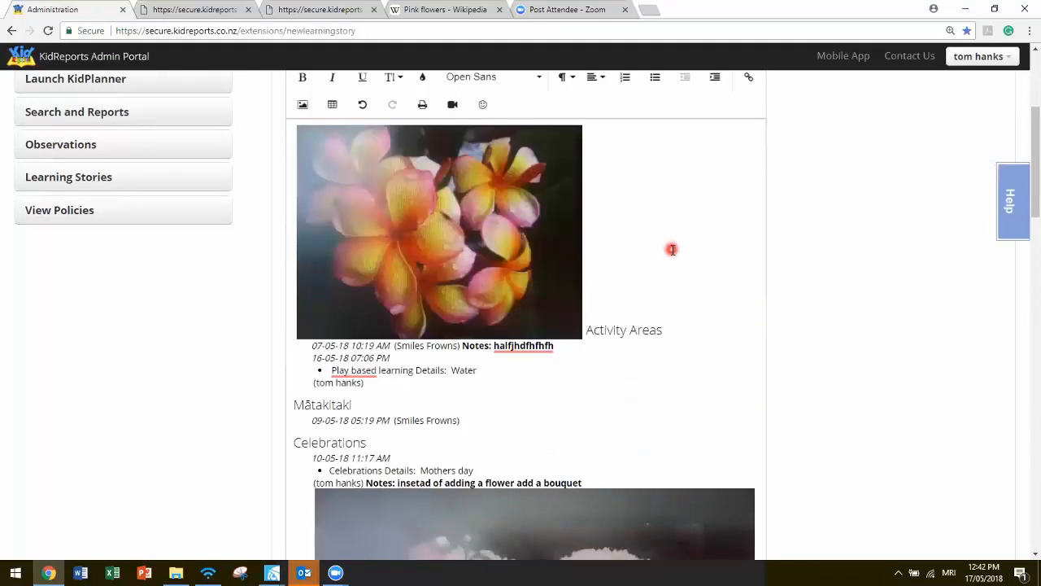
pyautogui.click(540, 248)
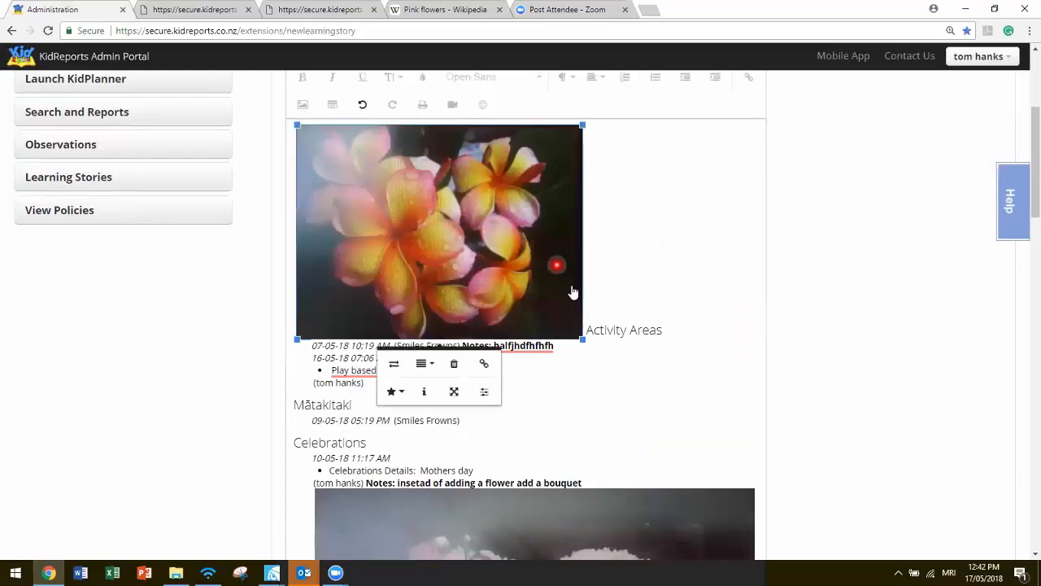
pyautogui.moveTo(582, 339); pyautogui.dragTo(438, 232)
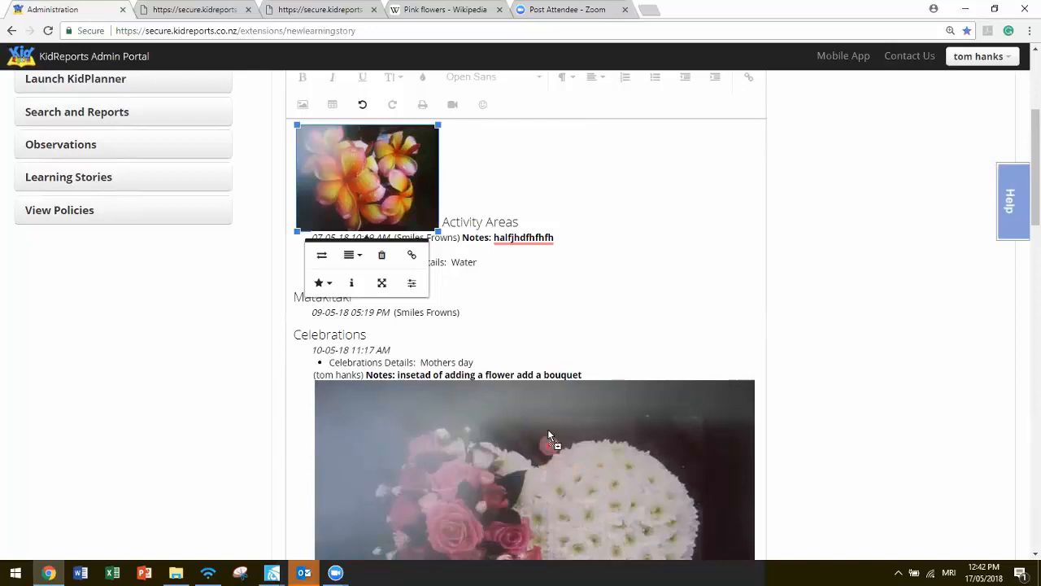
# Step: Move the heart-shaped bouquet photo from Celebrations beside the yellow-pink flower photo and shrink it to a matching size
pyautogui.click(457, 335)
pyautogui.click(482, 358)
pyautogui.click(482, 316)
pyautogui.moveTo(482, 316); pyautogui.dragTo(482, 314)
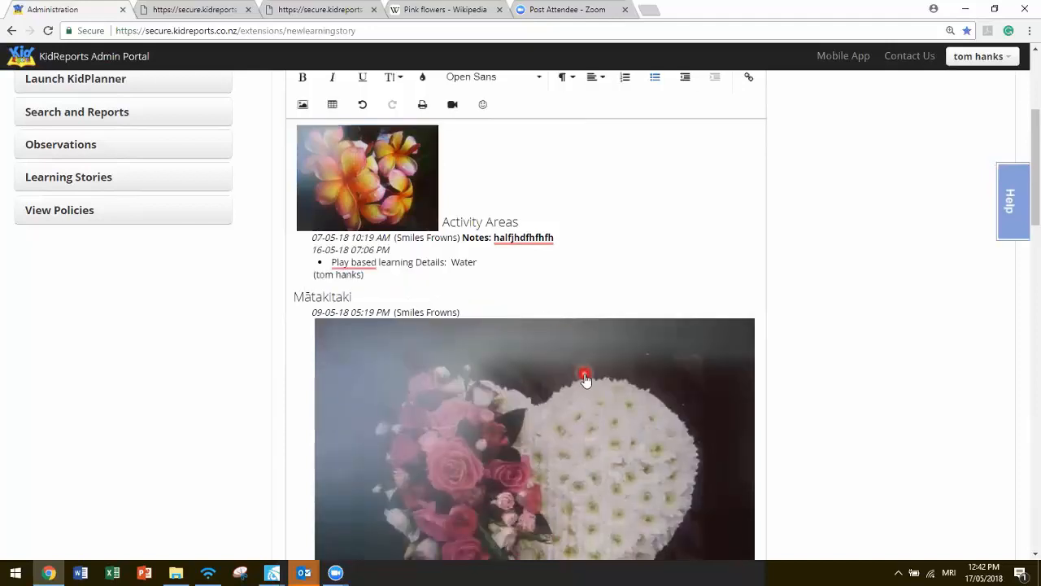
pyautogui.moveTo(698, 310); pyautogui.dragTo(443, 224)
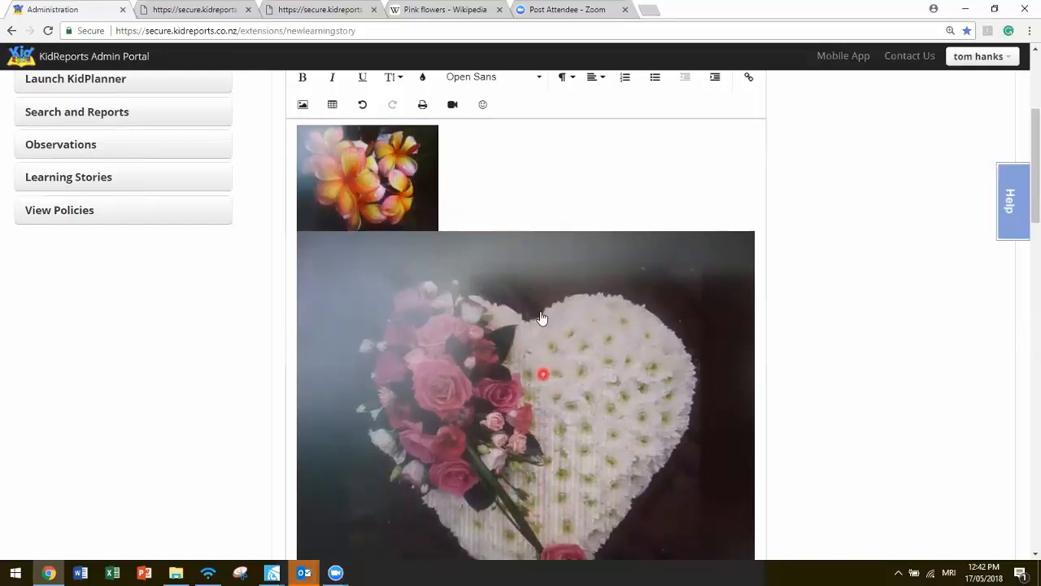
pyautogui.click(757, 235)
pyautogui.moveTo(756, 235); pyautogui.dragTo(438, 253)
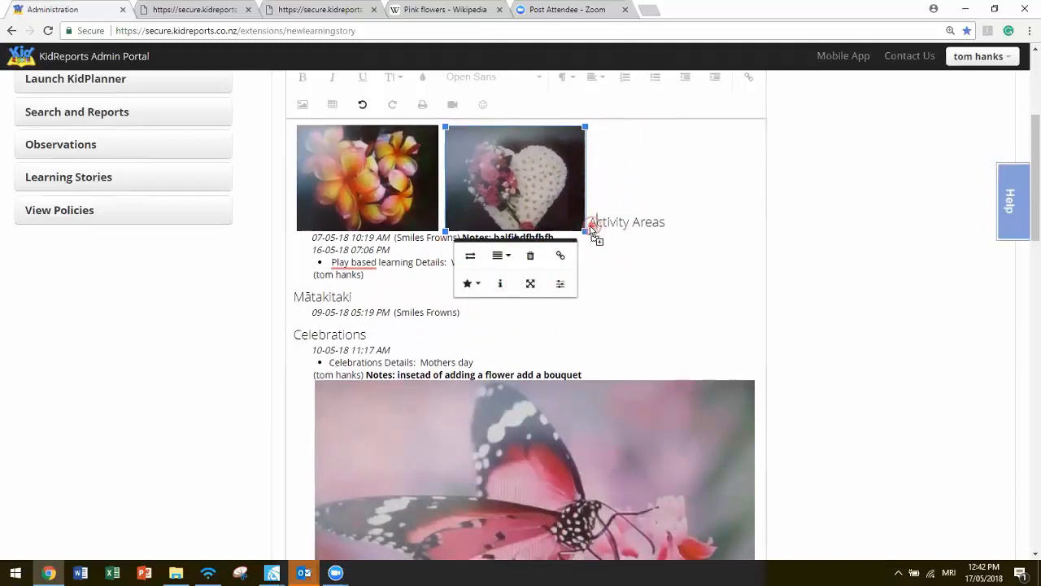
# Step: Place the butterfly photo from Celebrations third in the top photo row and shrink it to match the other two
pyautogui.click(670, 211)
pyautogui.click(732, 246)
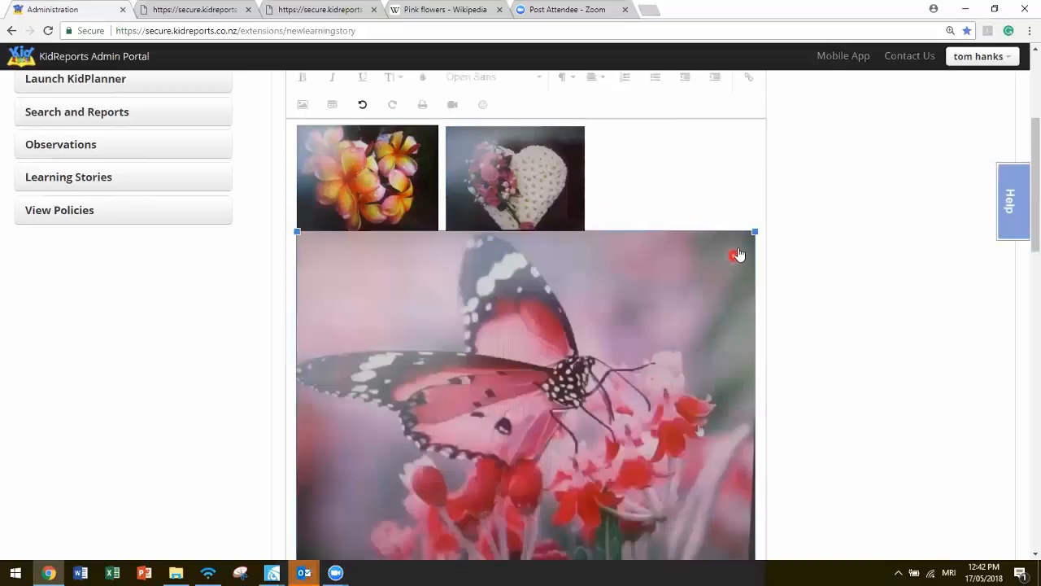
pyautogui.moveTo(752, 231); pyautogui.dragTo(435, 304)
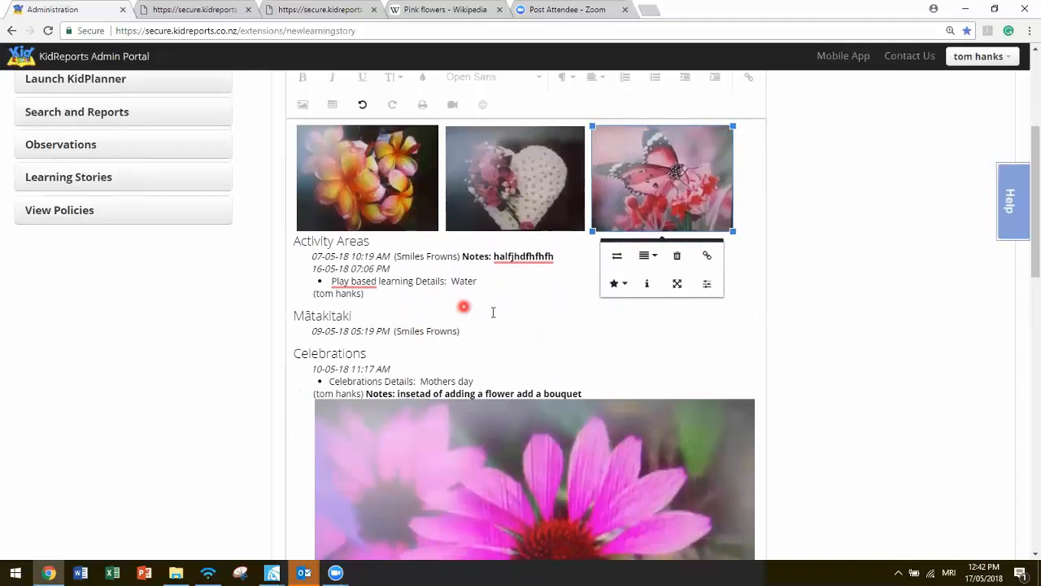
pyautogui.click(570, 346)
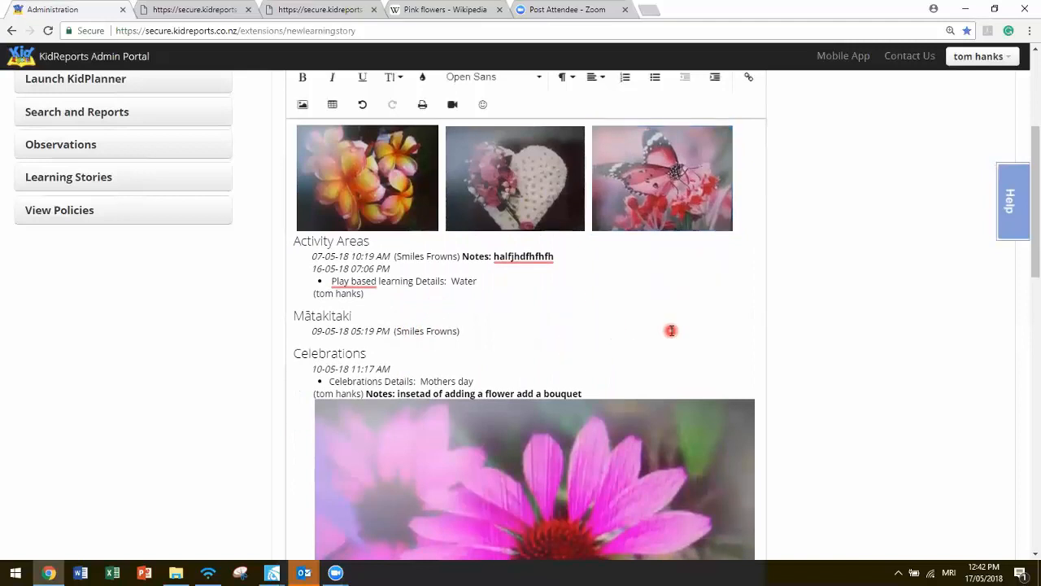
# Step: Review the story's layout in the editor and in the print preview, checking the photo row, and close the preview
pyautogui.scroll(-4, 1023, 269)
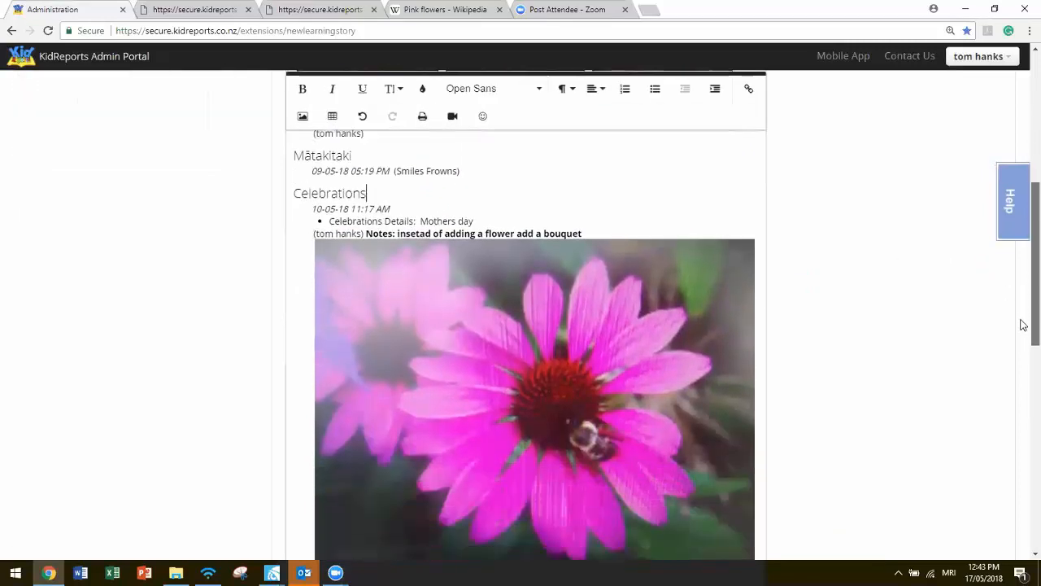
pyautogui.scroll(5, 1023, 367)
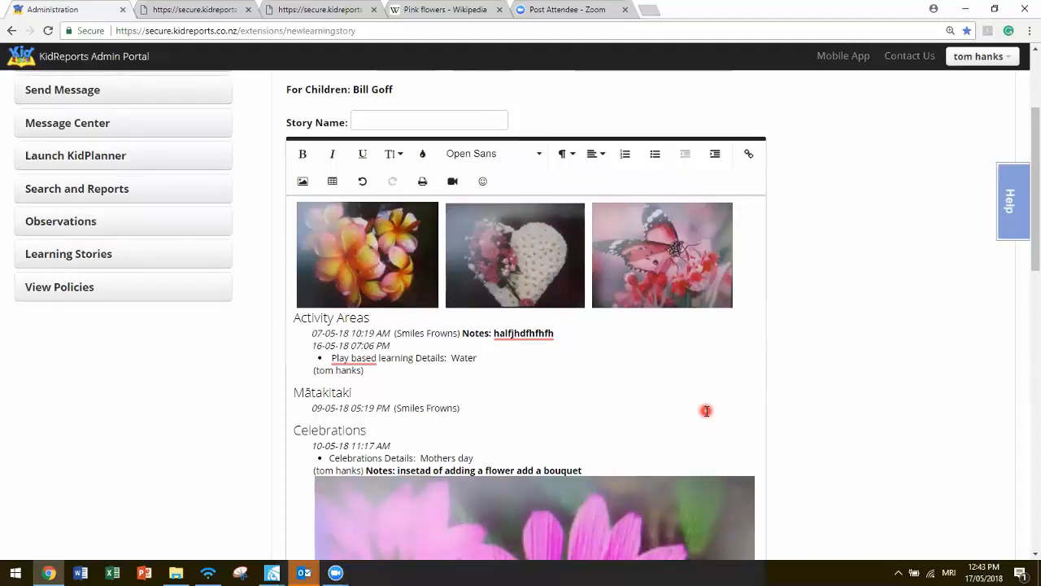
pyautogui.click(423, 182)
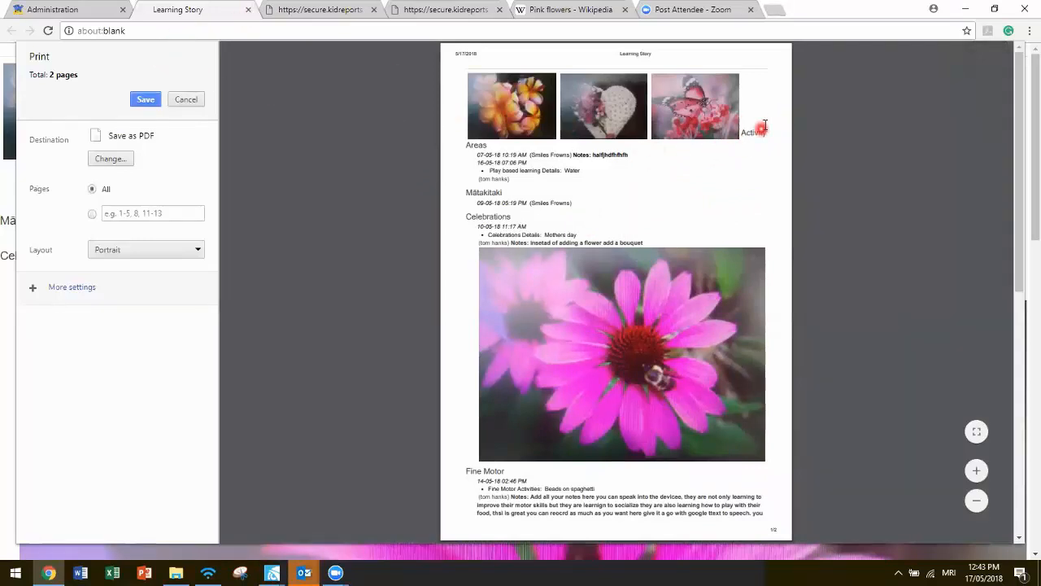
pyautogui.click(248, 10)
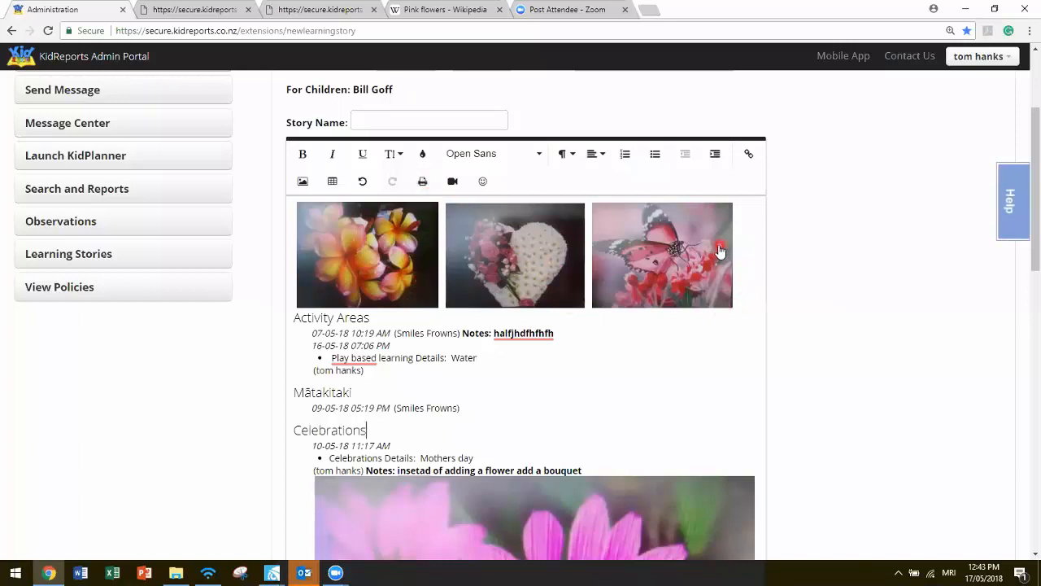
# Step: Enlarge the butterfly, heart bouquet and yellow-pink flower photos slightly so the three fill the row's width at similar heights
pyautogui.click(730, 303)
pyautogui.moveTo(732, 305); pyautogui.dragTo(747, 317)
pyautogui.click(578, 277)
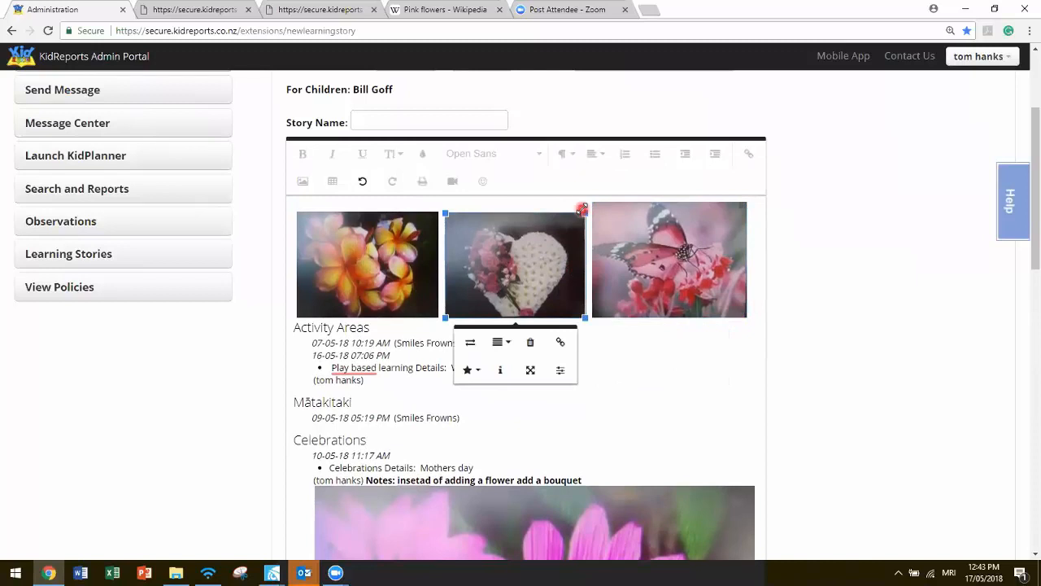
pyautogui.moveTo(582, 214); pyautogui.dragTo(588, 210)
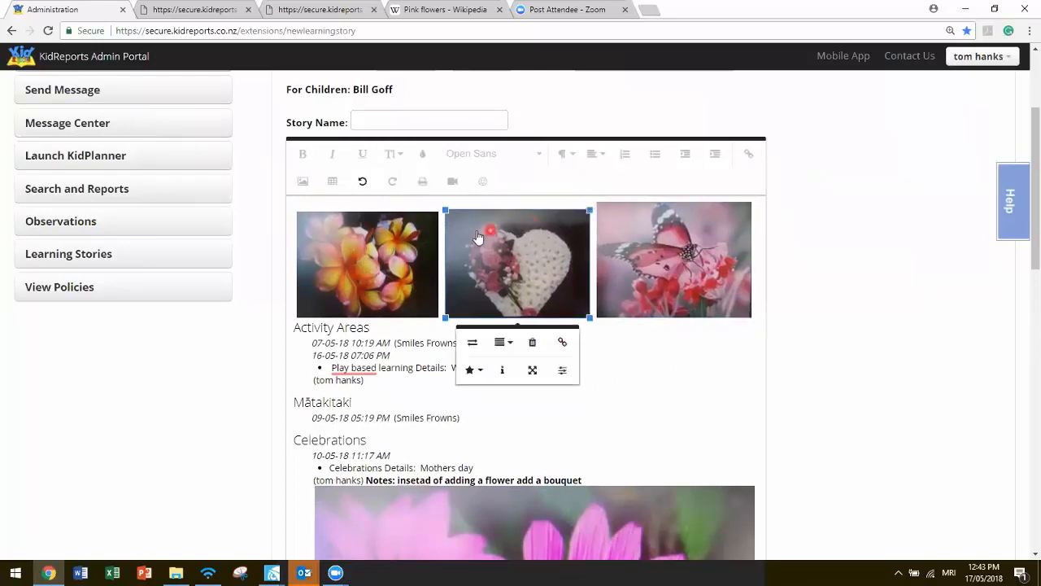
pyautogui.click(414, 238)
pyautogui.moveTo(437, 215); pyautogui.dragTo(443, 212)
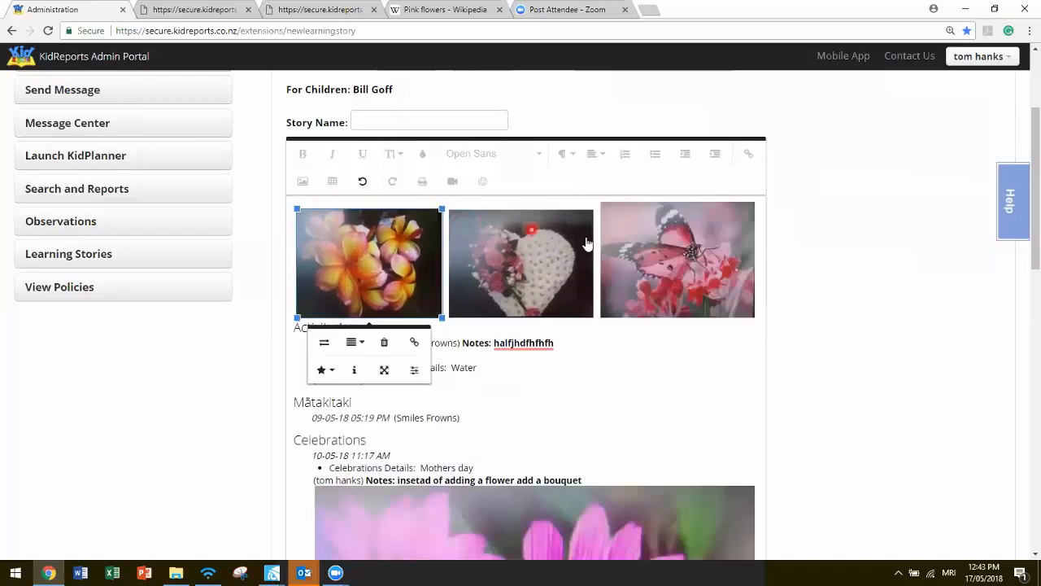
pyautogui.click(612, 220)
pyautogui.moveTo(602, 201); pyautogui.dragTo(607, 212)
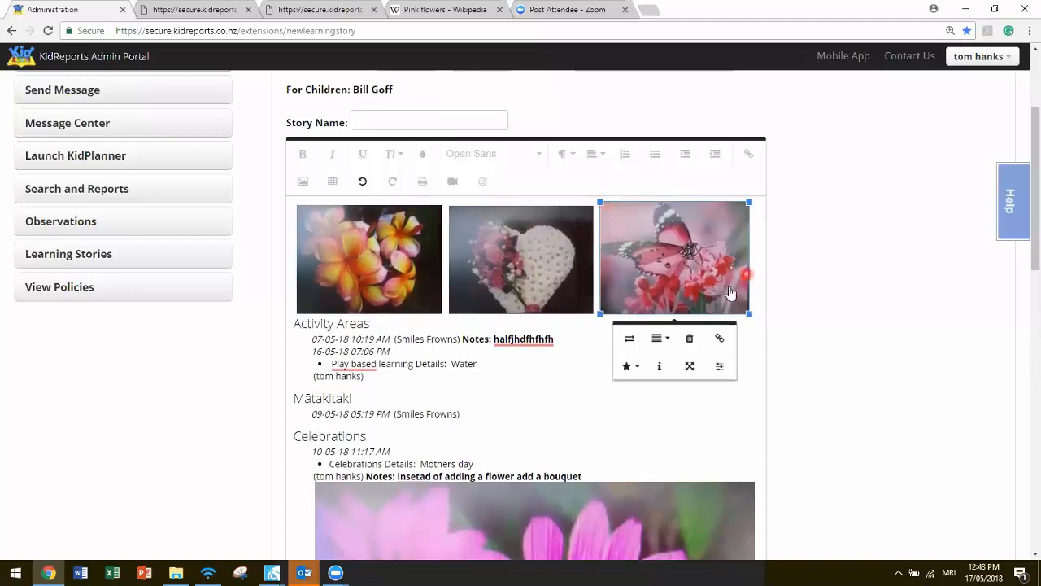
pyautogui.click(565, 340)
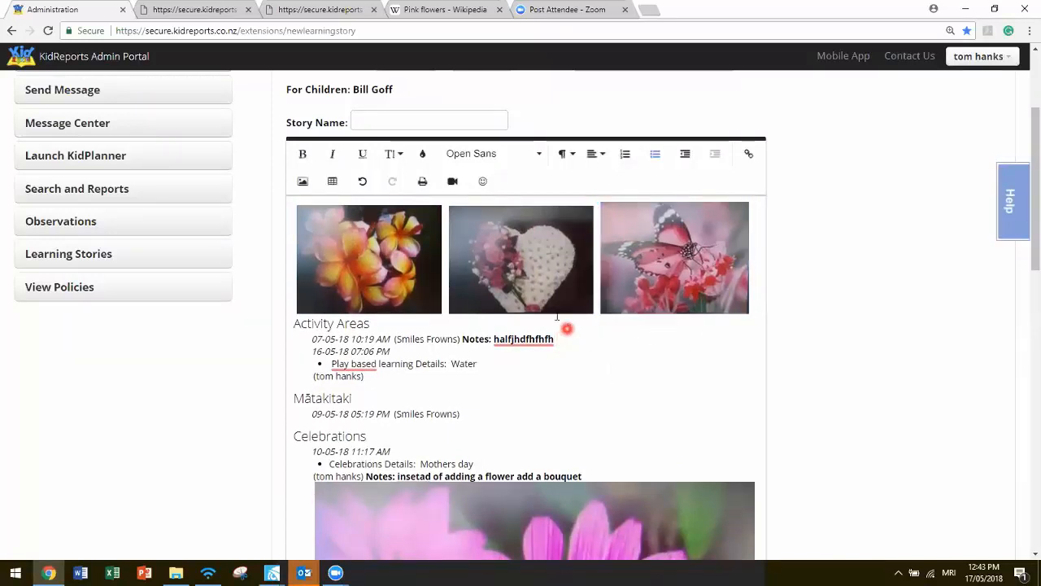
# Step: Open the print preview of the learning story again to check the enlarged photo row
pyautogui.click(209, 10)
pyautogui.click(121, 9)
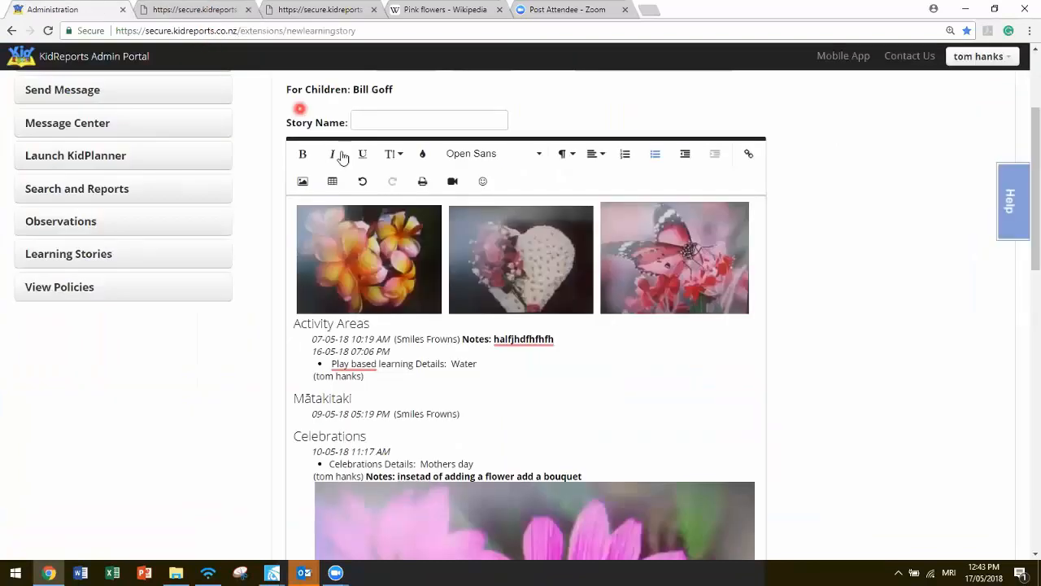
pyautogui.click(425, 184)
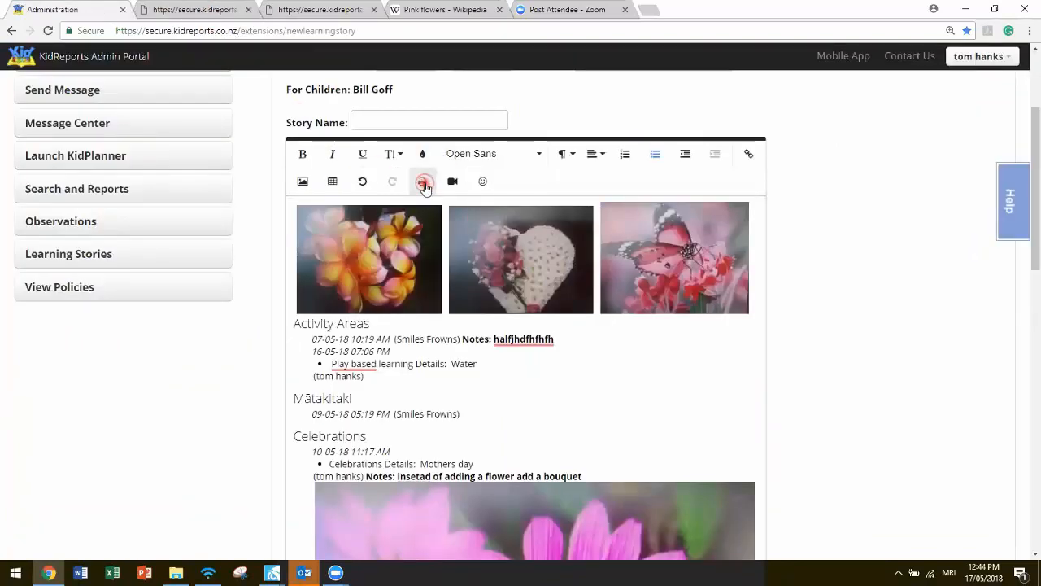